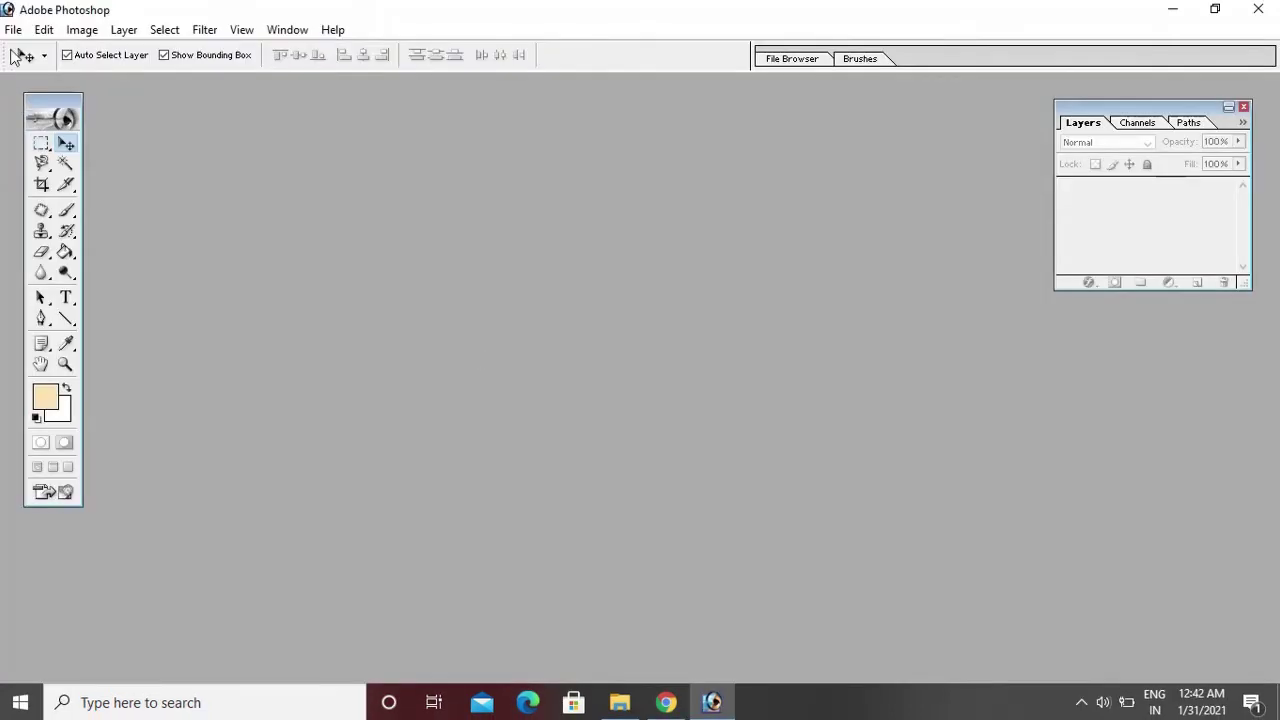
- Open Photo1.jpg from the 06-Photoshop Tut3 Remove BG folder and center its window
left_click(13, 30)
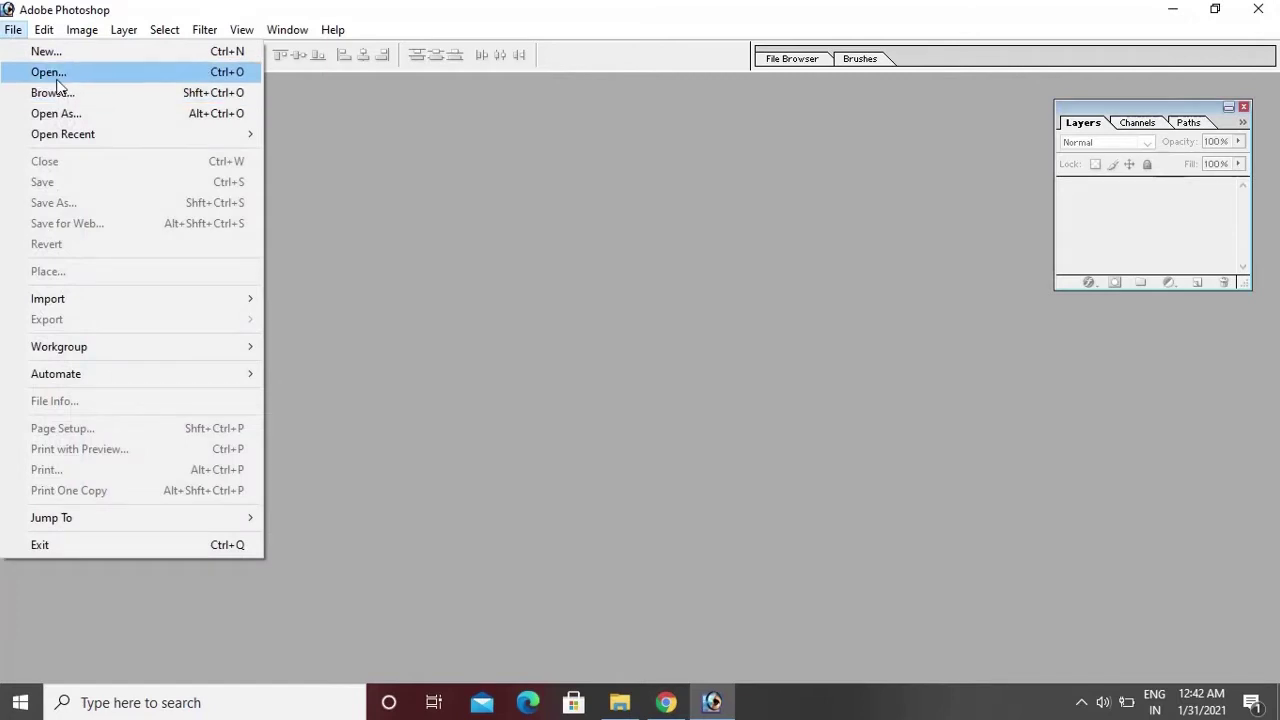
left_click(57, 76)
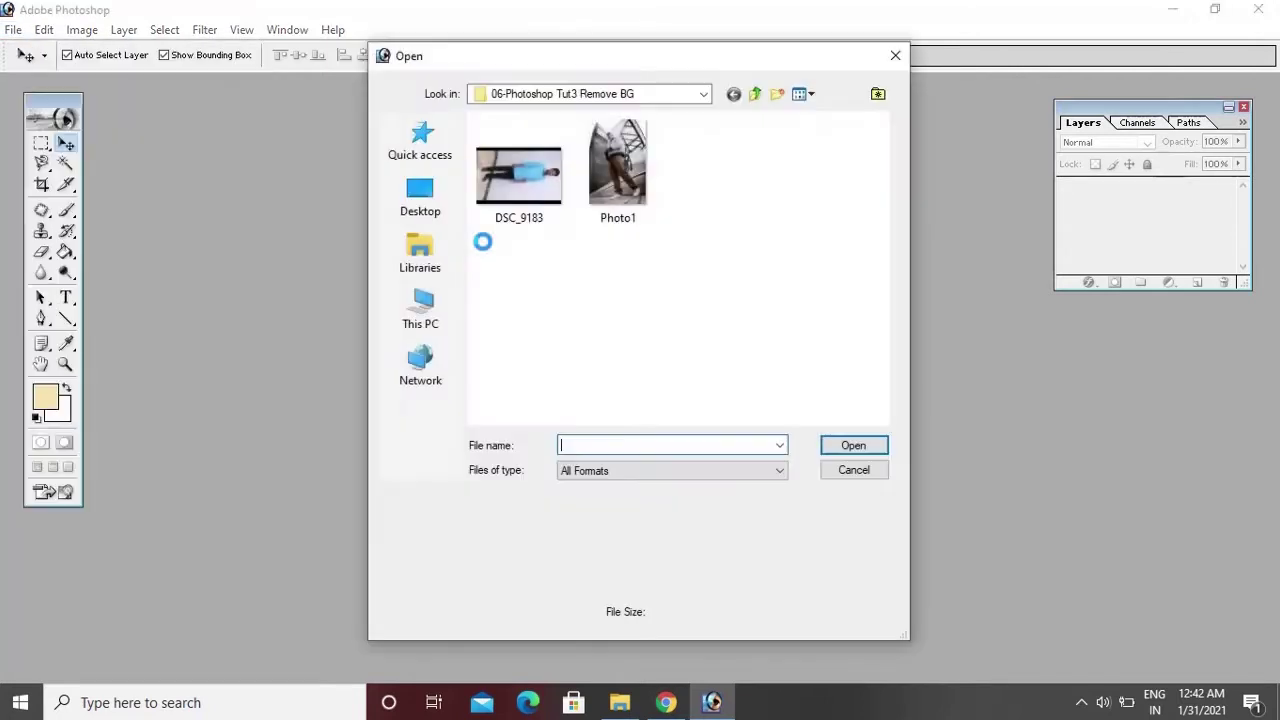
left_click(645, 190)
double_click(615, 160)
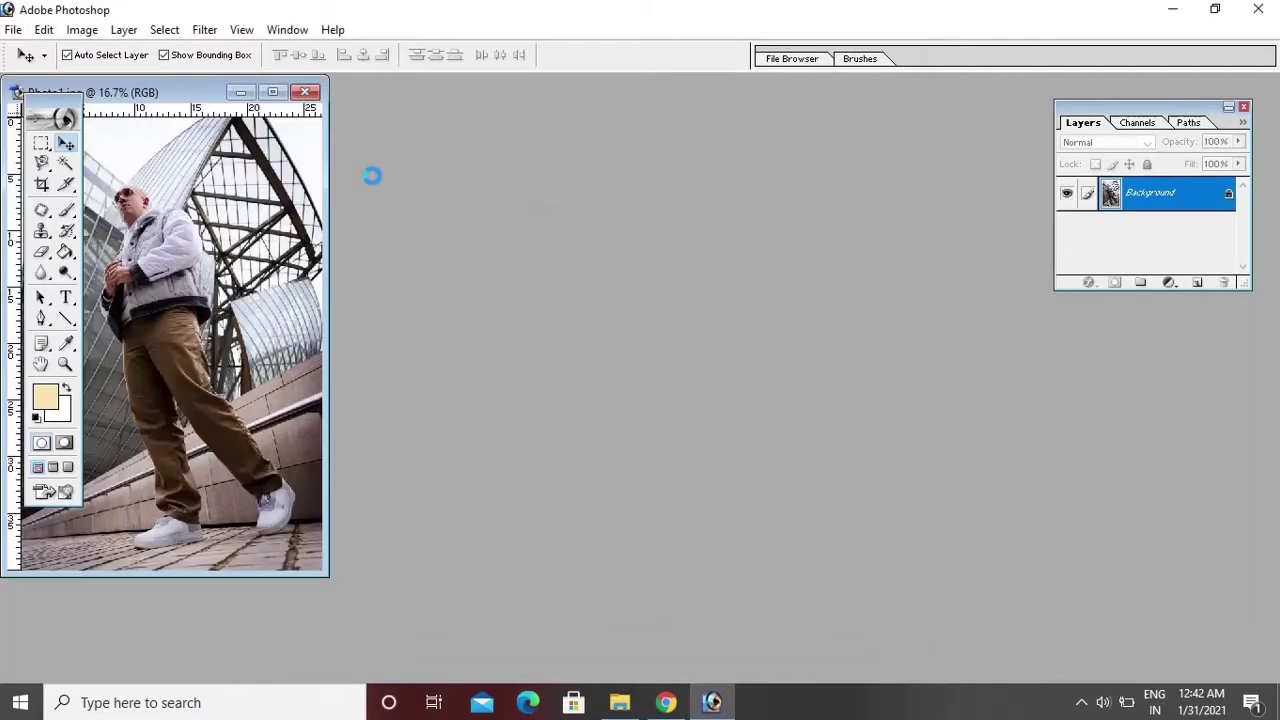
left_click_drag(195, 97, 590, 118)
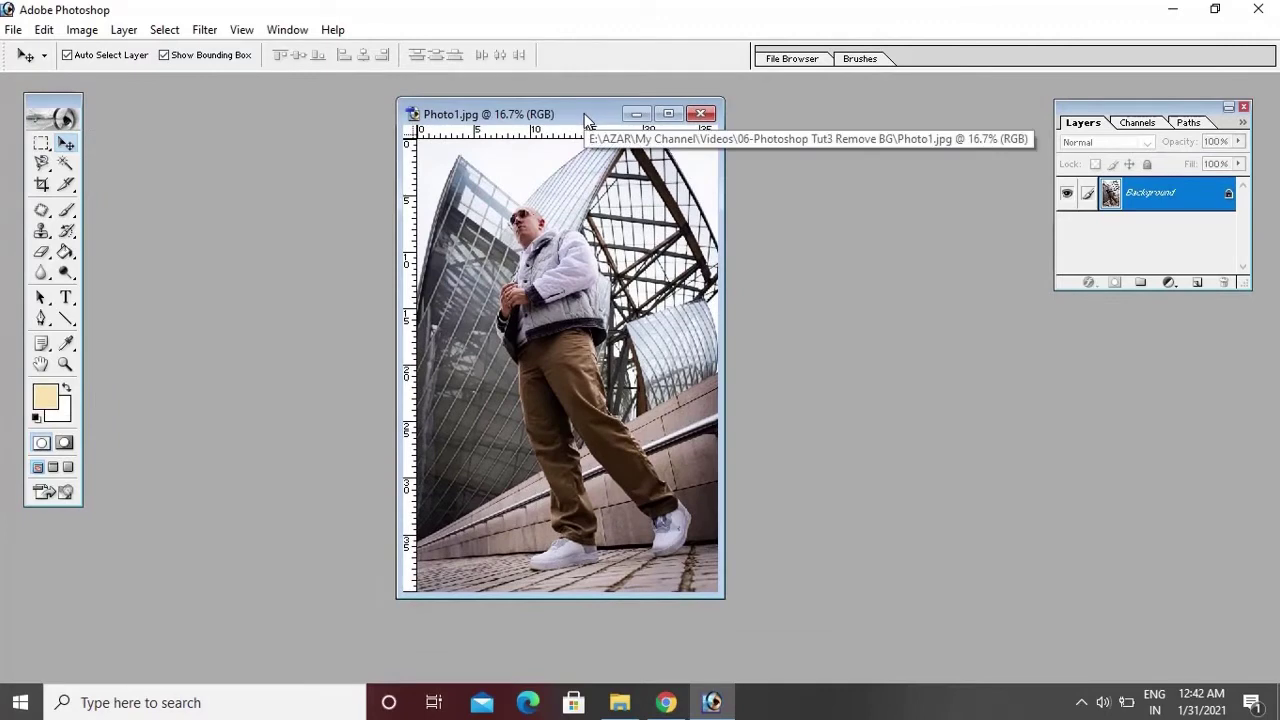
- Maximize the Photo1 window, zoom to 50% and scroll up to the man's face
left_click(668, 113)
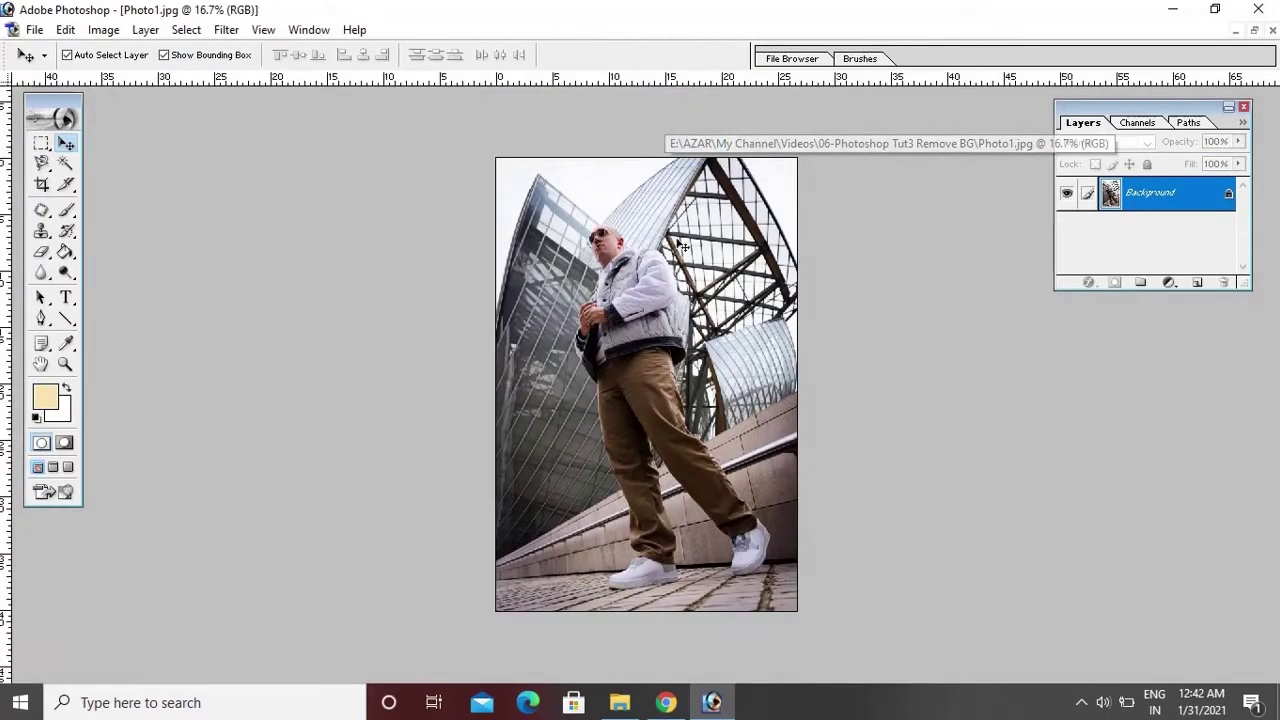
key("ctrl+plus")
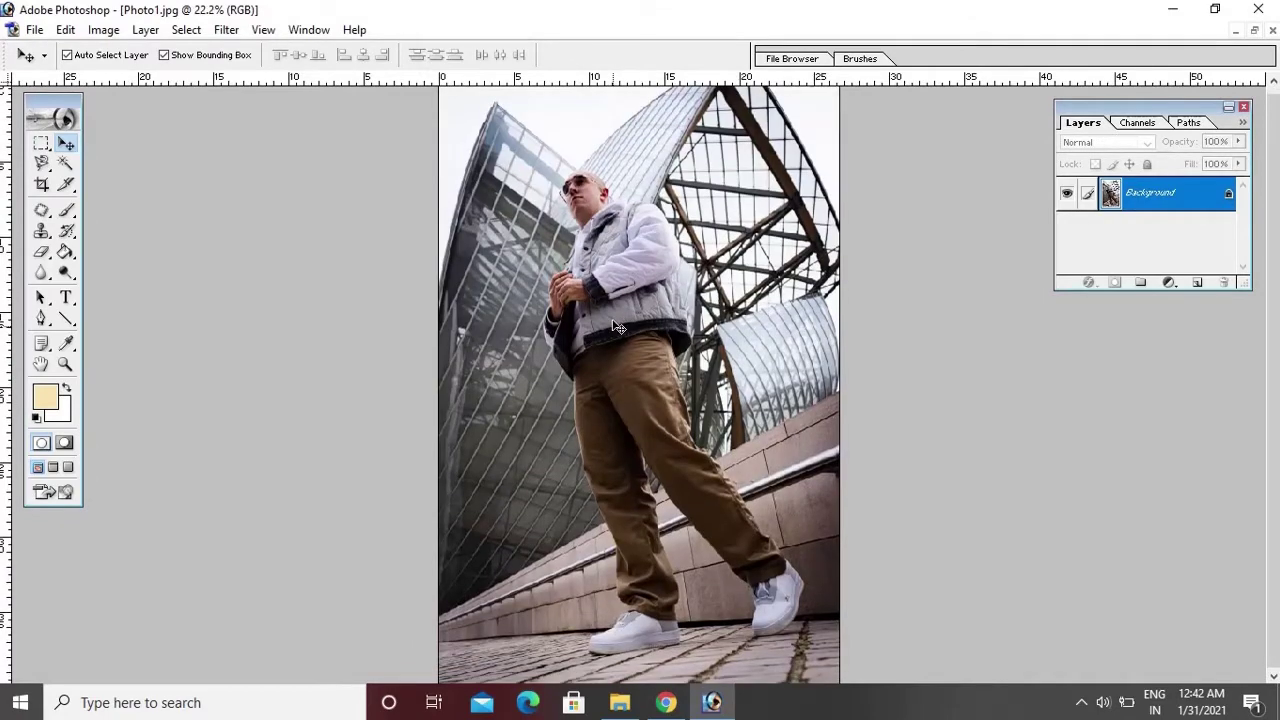
key("ctrl+shift+l")
key("ctrl+plus")
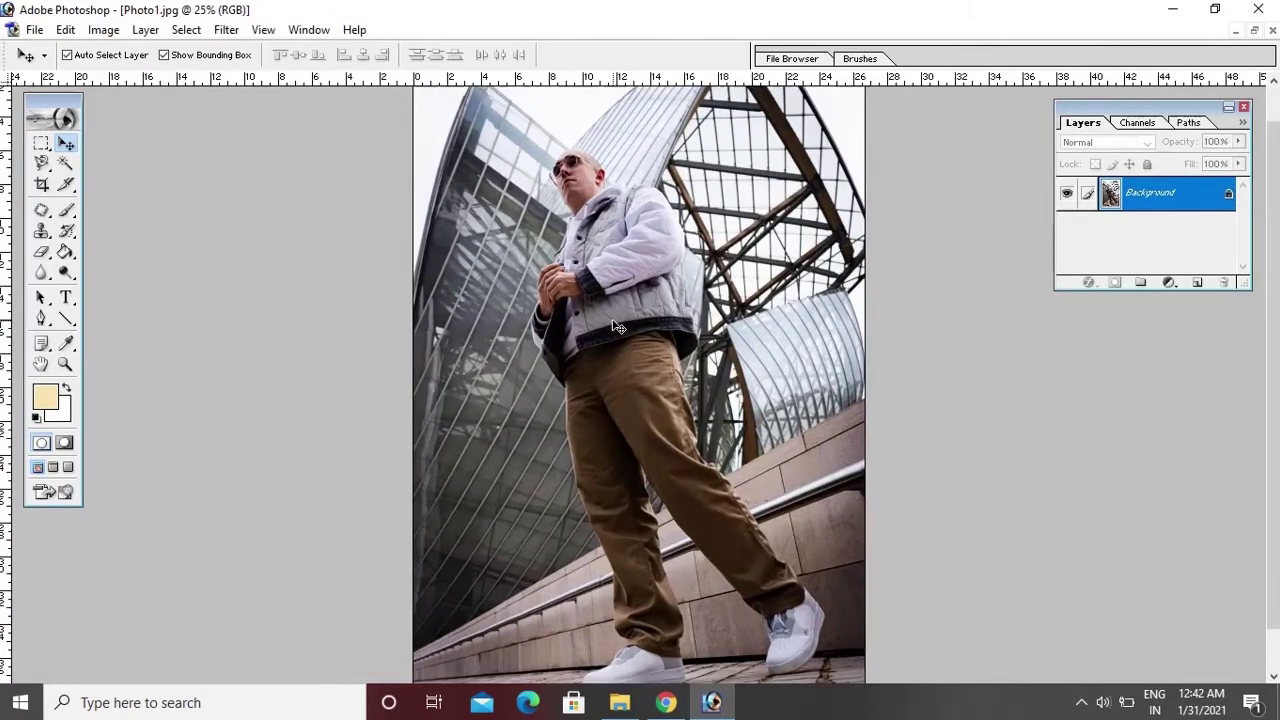
key("ctrl+plus")
key("ctrl+plus")
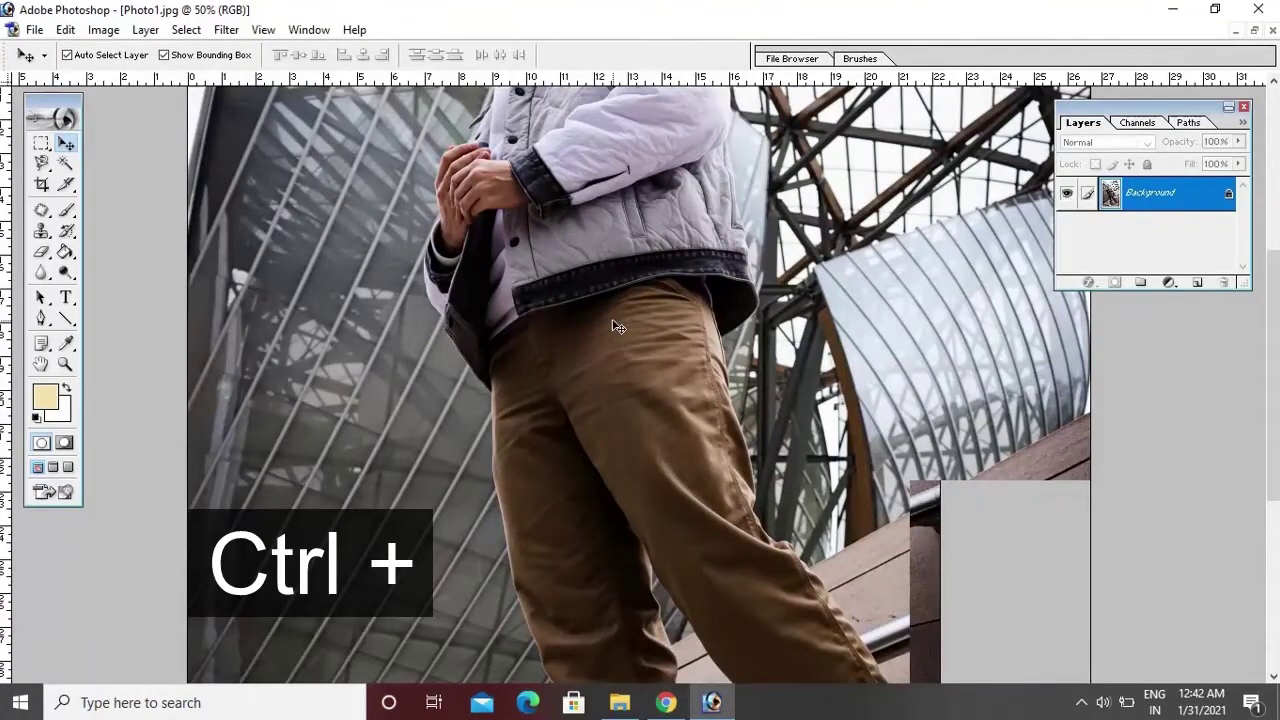
scroll(618, 327, "up", 2)
scroll(630, 330, "up", 1)
scroll(645, 332, "up", 1)
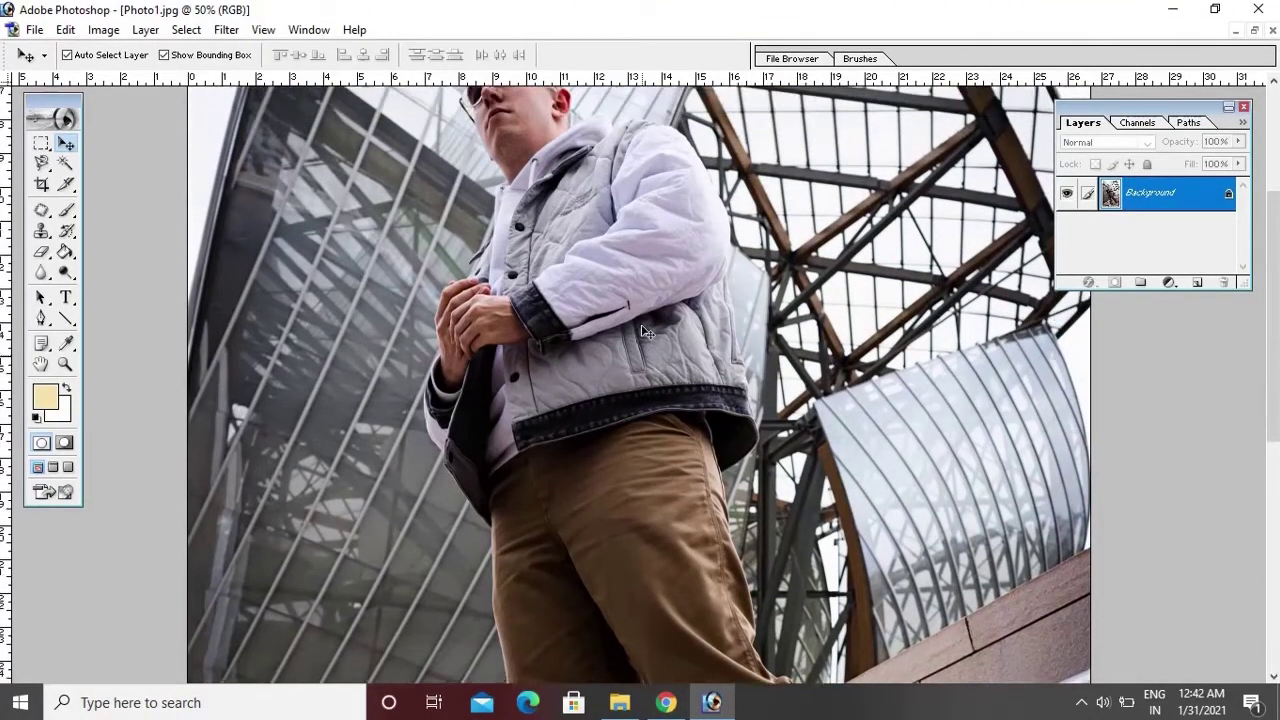
scroll(645, 332, "up", 1)
scroll(641, 323, "up", 2)
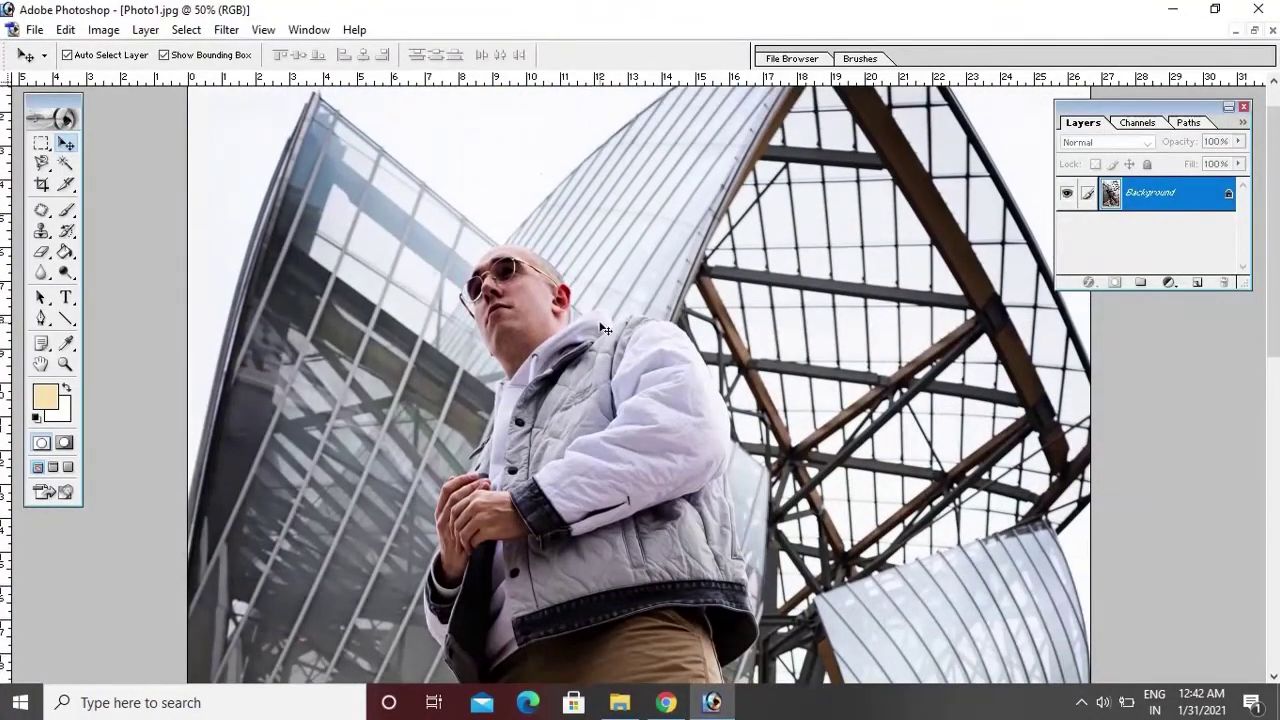
left_click(42, 164)
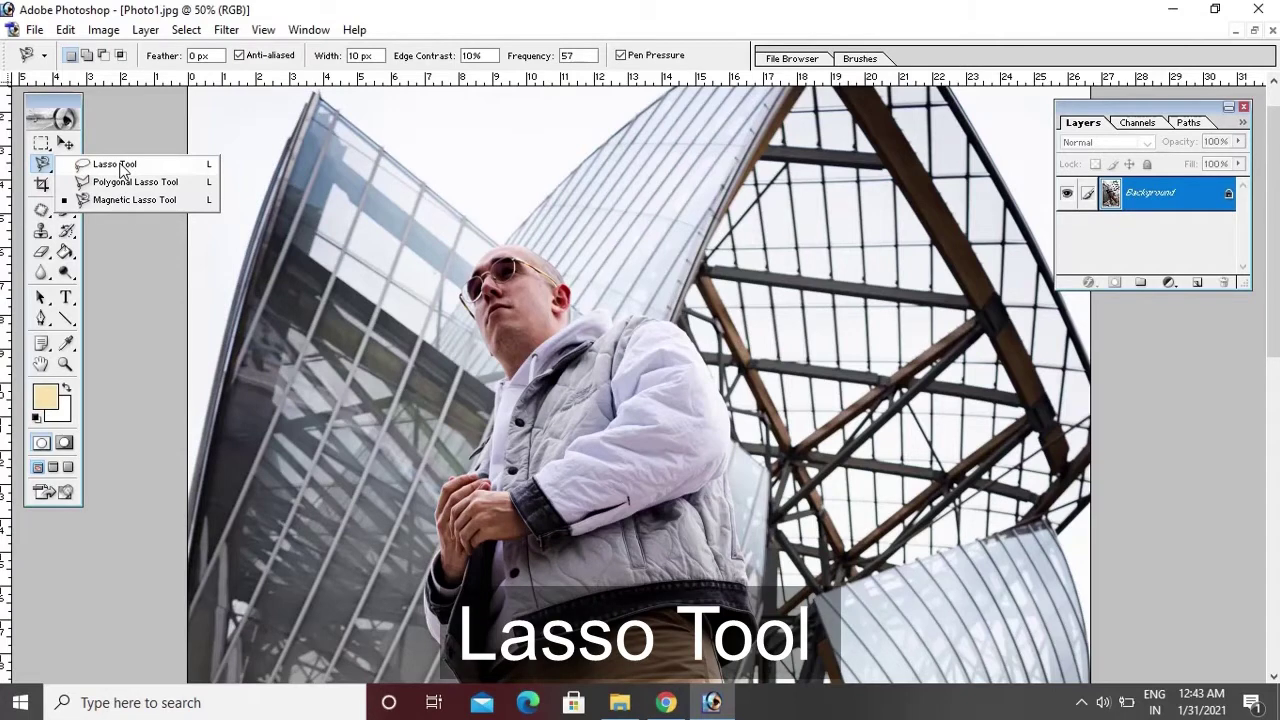
left_click(120, 165)
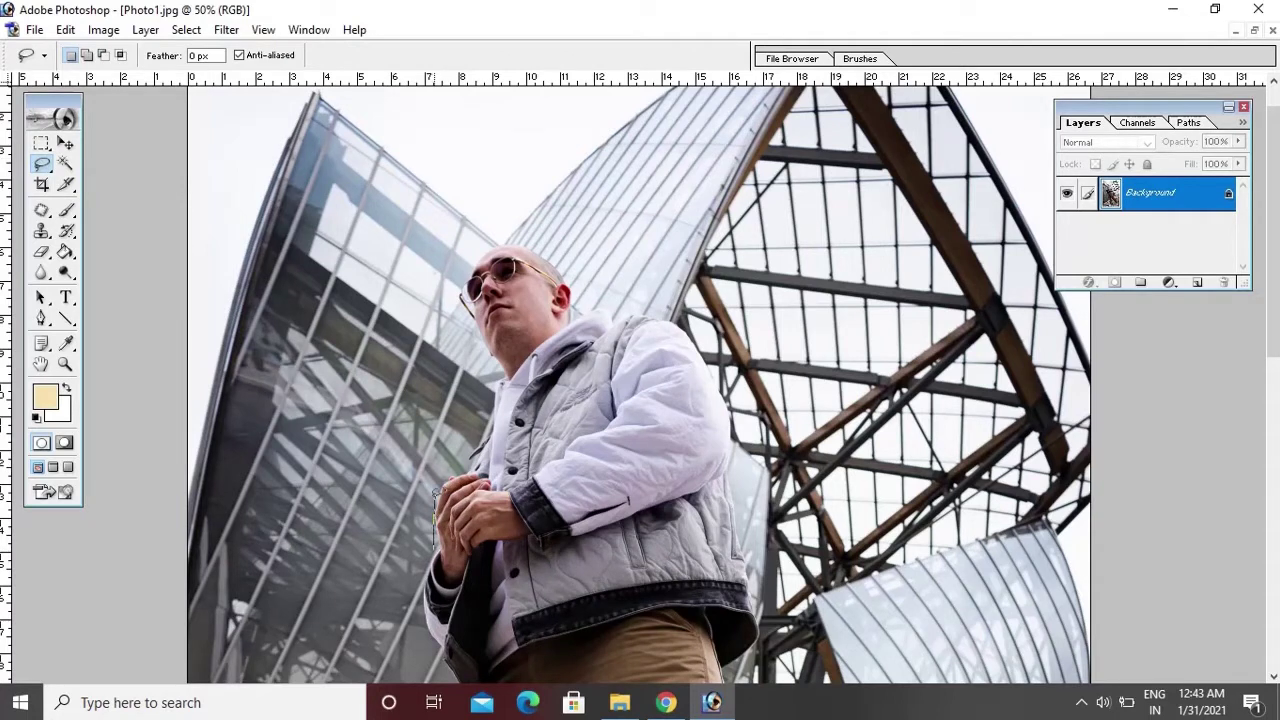
left_click_drag(482, 428, 502, 360)
mouse_move(475, 305)
left_mouse_down()
mouse_move(468, 258)
mouse_move(505, 240)
mouse_move(560, 252)
mouse_move(578, 282)
mouse_move(700, 348)
mouse_move(725, 385)
mouse_move(738, 450)
left_mouse_up()
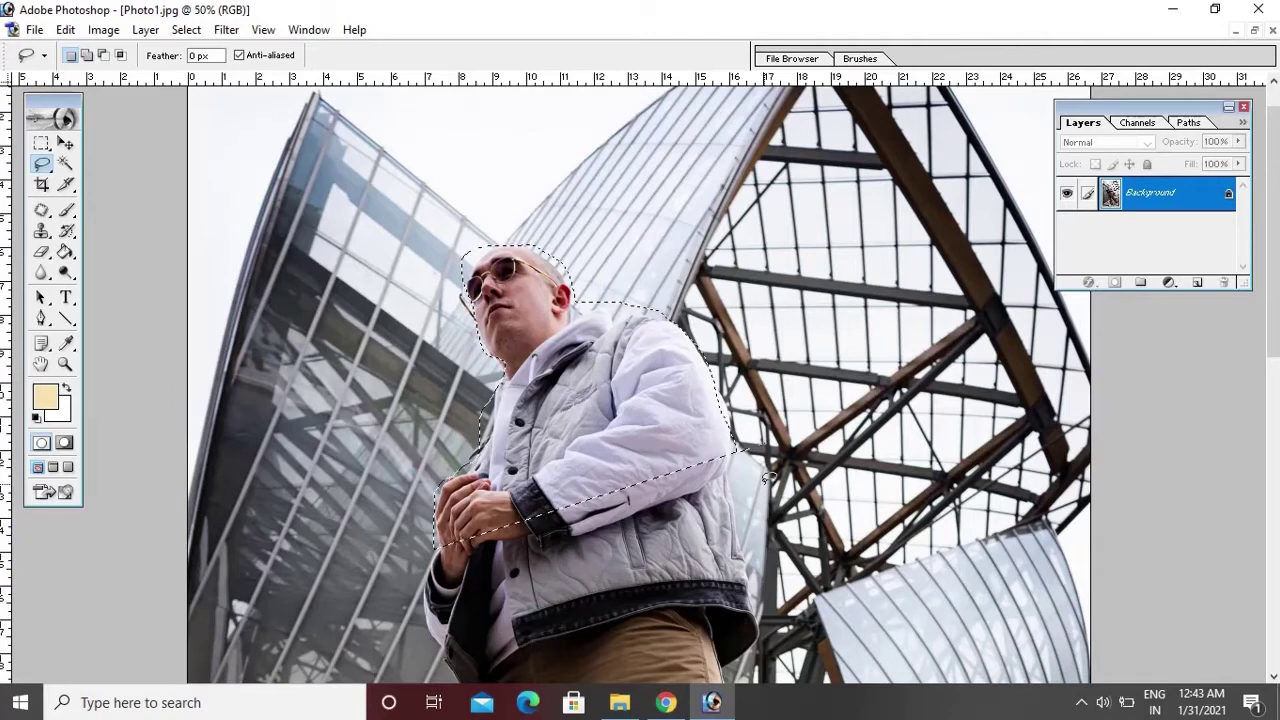
key("ctrl+d")
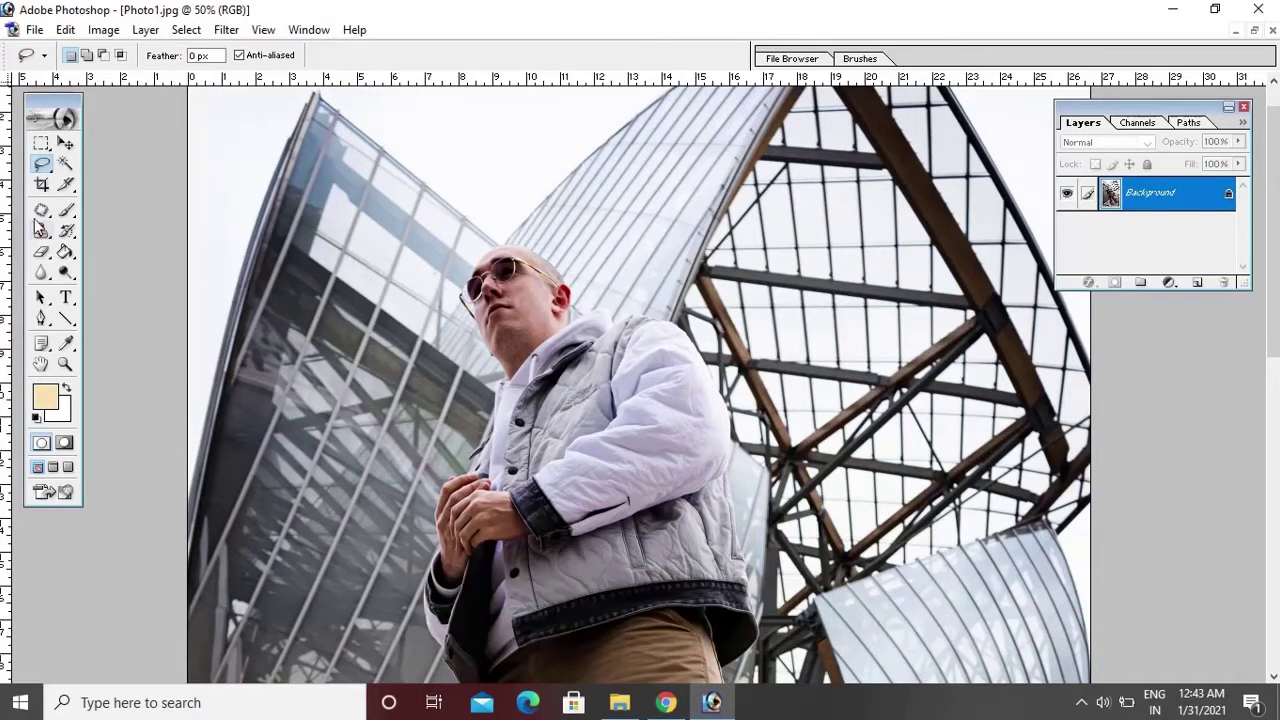
left_click_drag(42, 164, 130, 188)
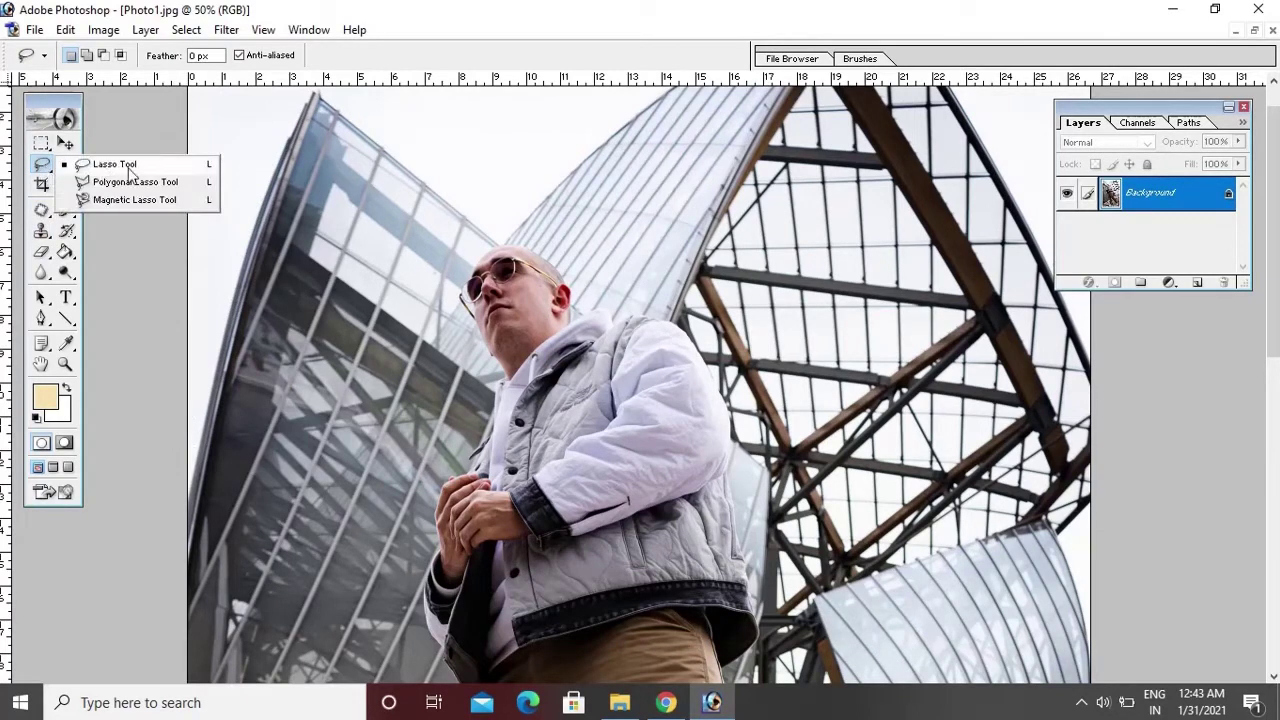
left_click(129, 183)
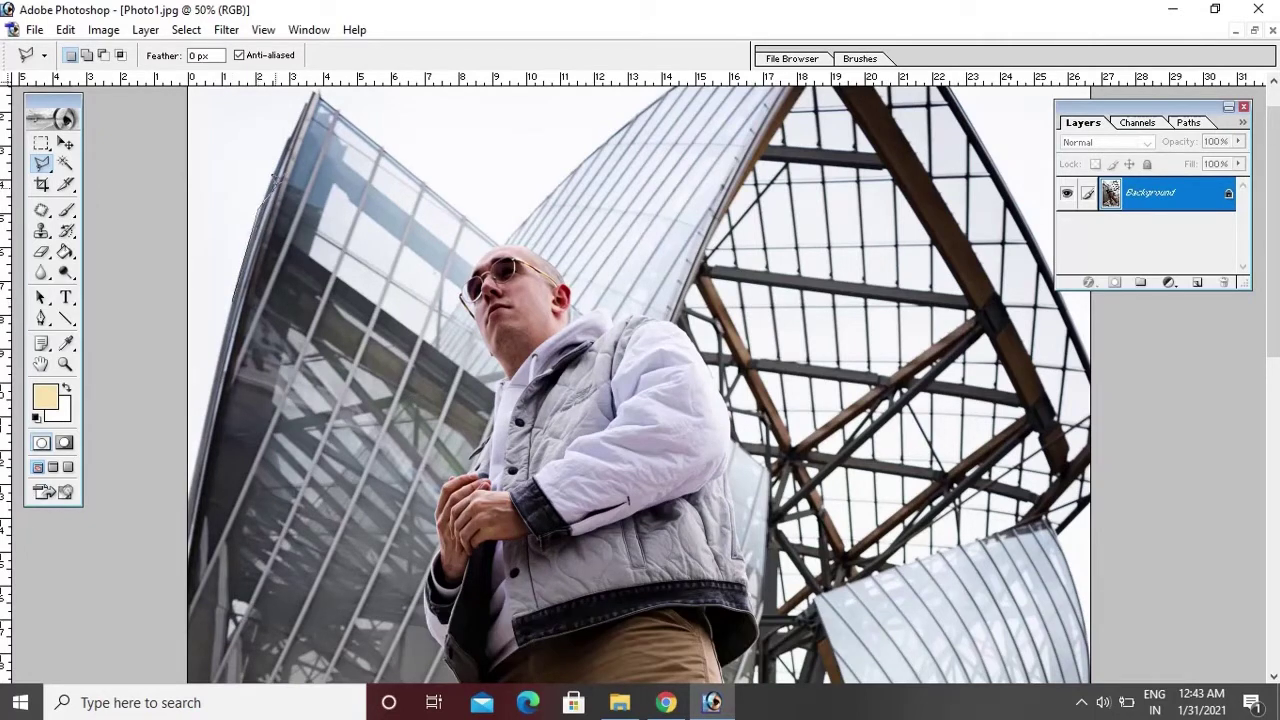
left_click(313, 93)
left_click(503, 240)
left_click(580, 150)
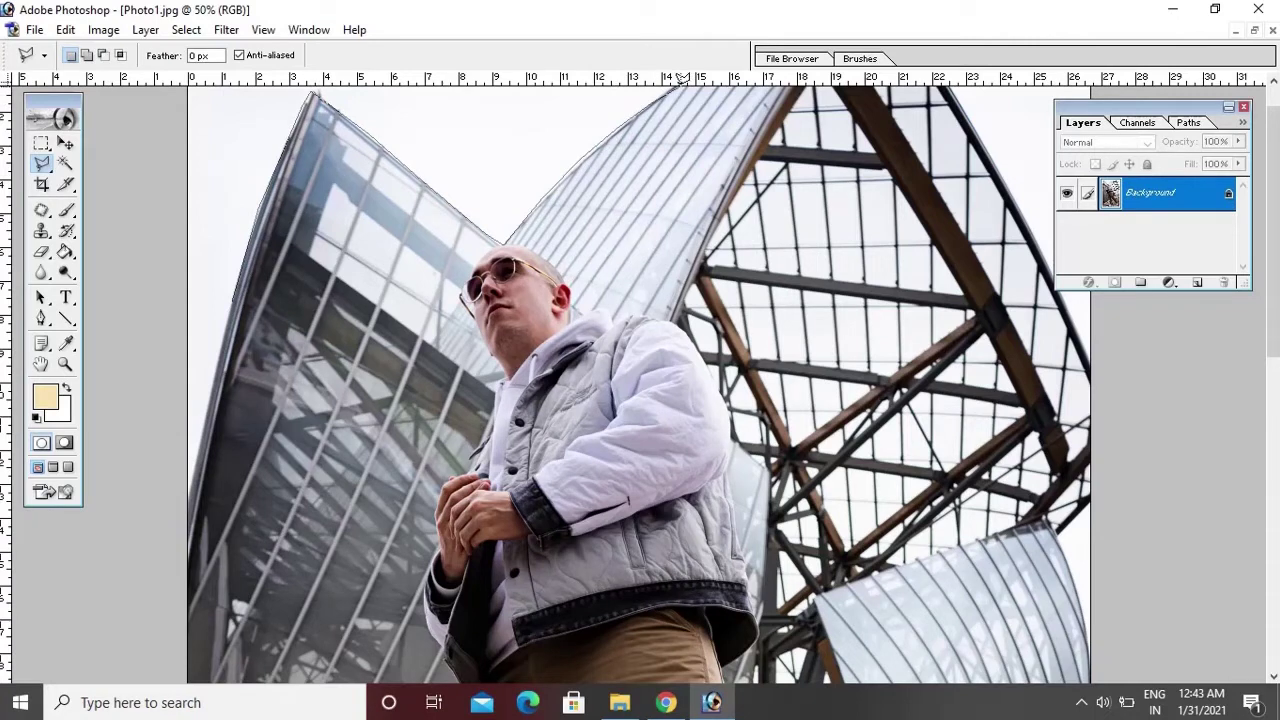
left_click(682, 87)
left_click(745, 130)
left_click(765, 200)
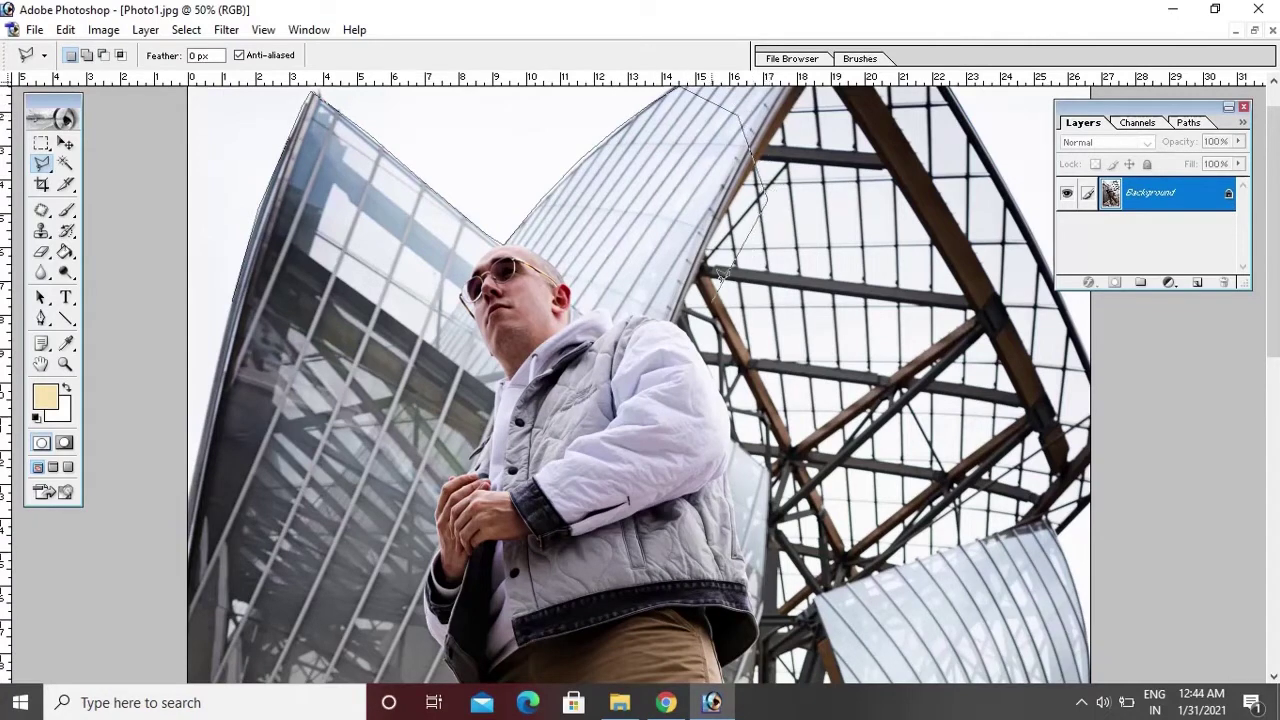
left_click(712, 300)
left_click(627, 258)
left_click(505, 245)
left_click(295, 233)
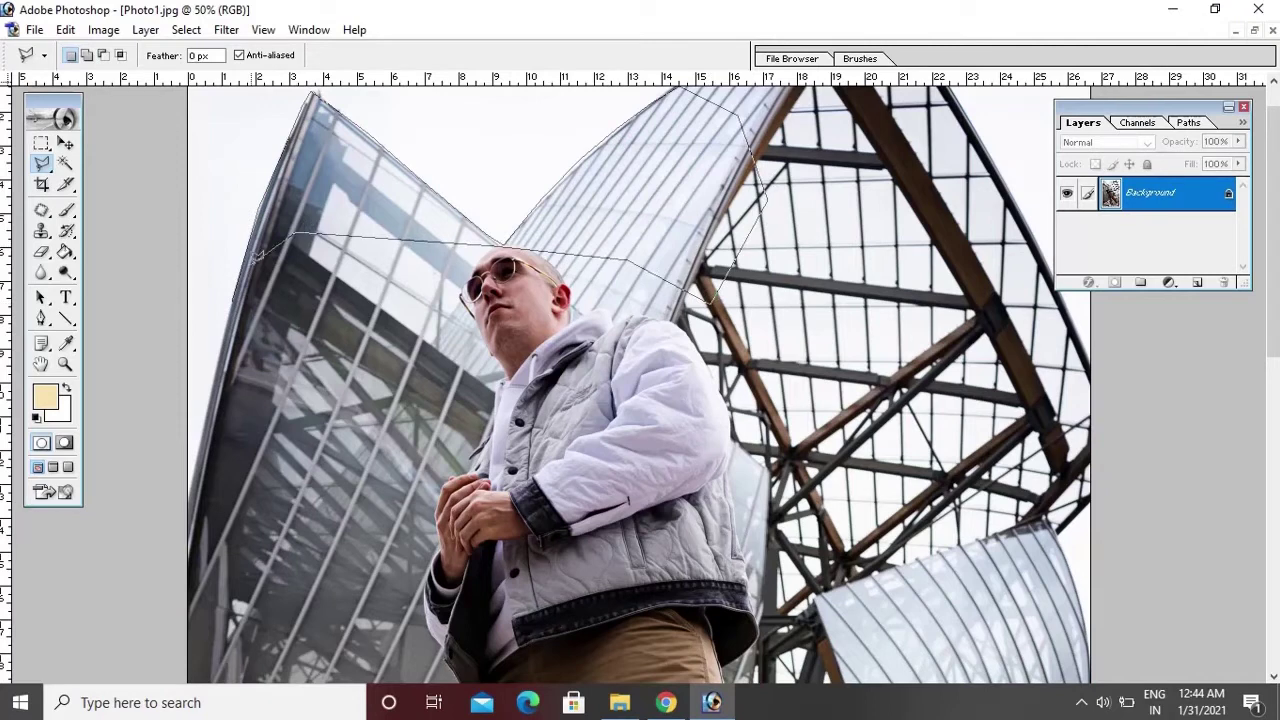
left_click(237, 293)
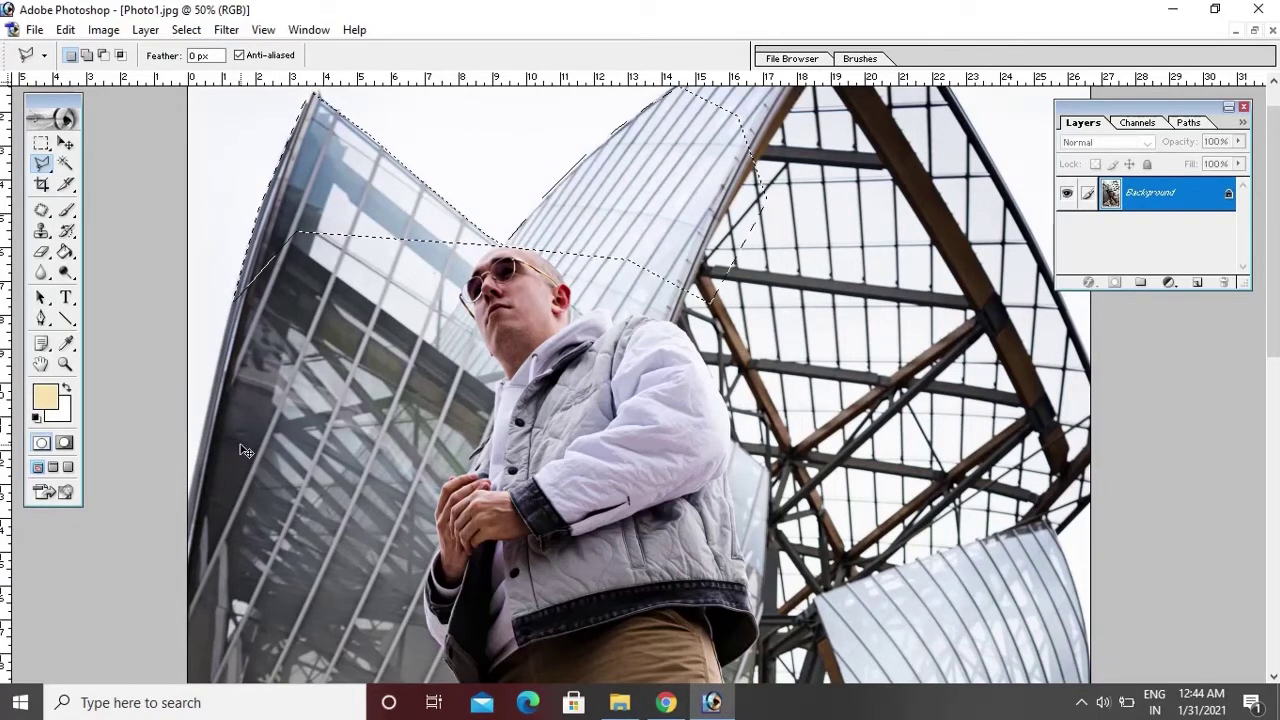
key("ctrl+d")
scroll(370, 342, "down", 1)
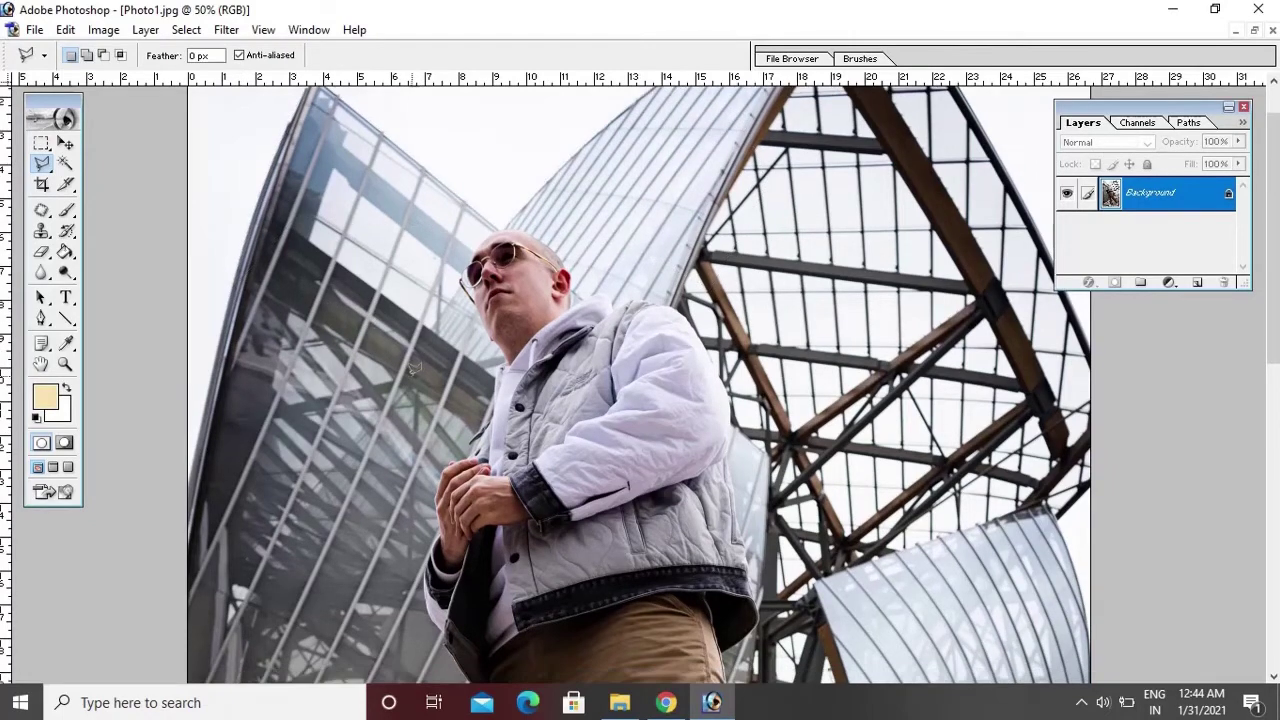
scroll(400, 355, "down", 1)
scroll(426, 372, "down", 1)
scroll(426, 372, "down", 1)
scroll(430, 372, "up", 1)
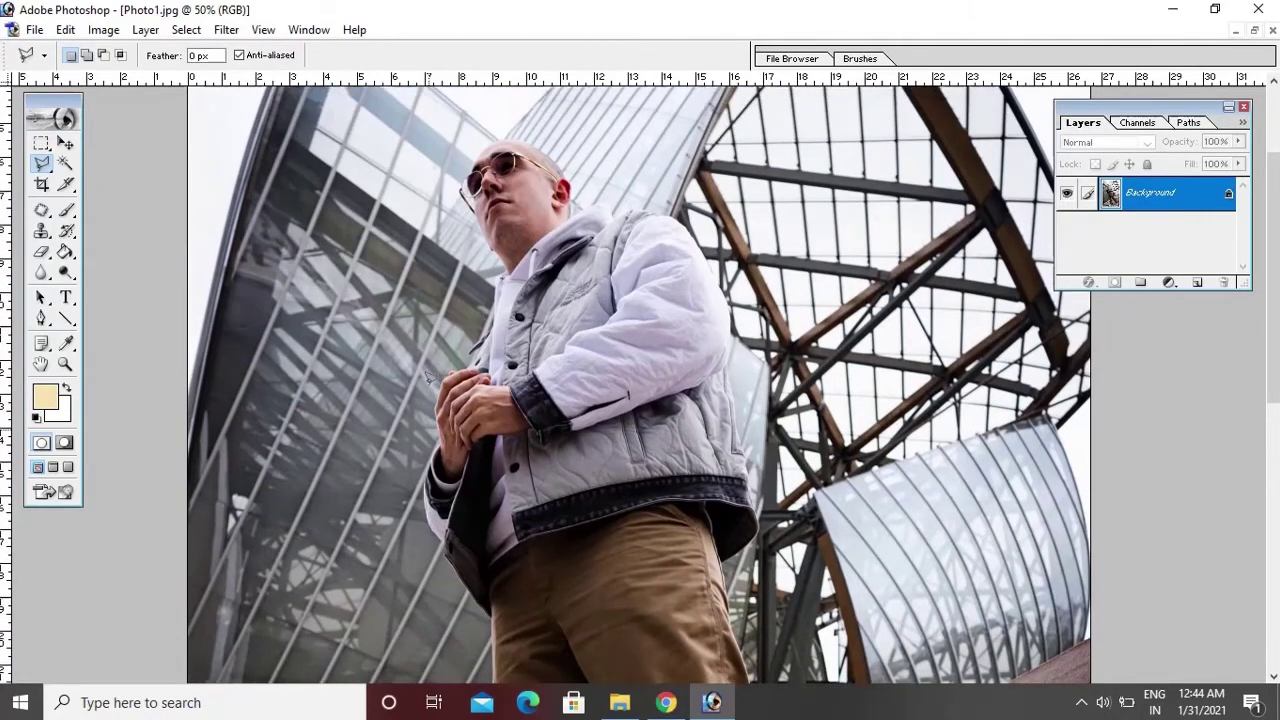
scroll(390, 345, "up", 1)
scroll(338, 322, "up", 1)
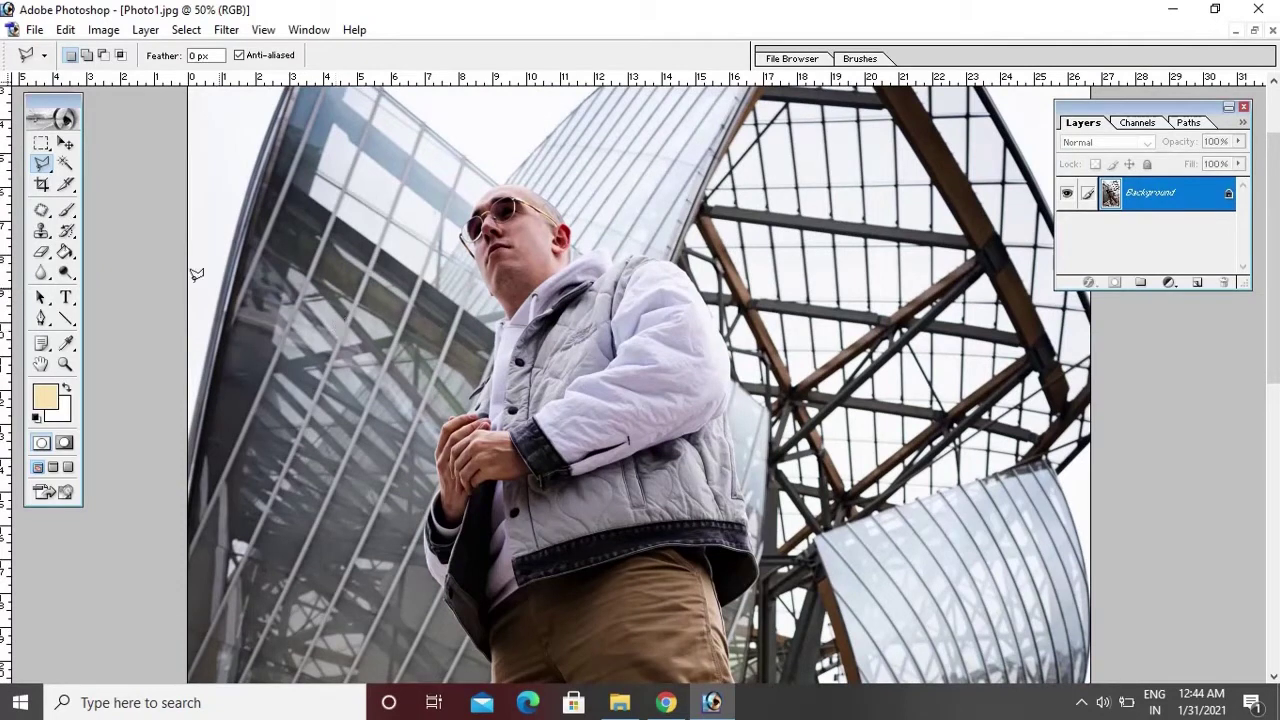
left_click(42, 163)
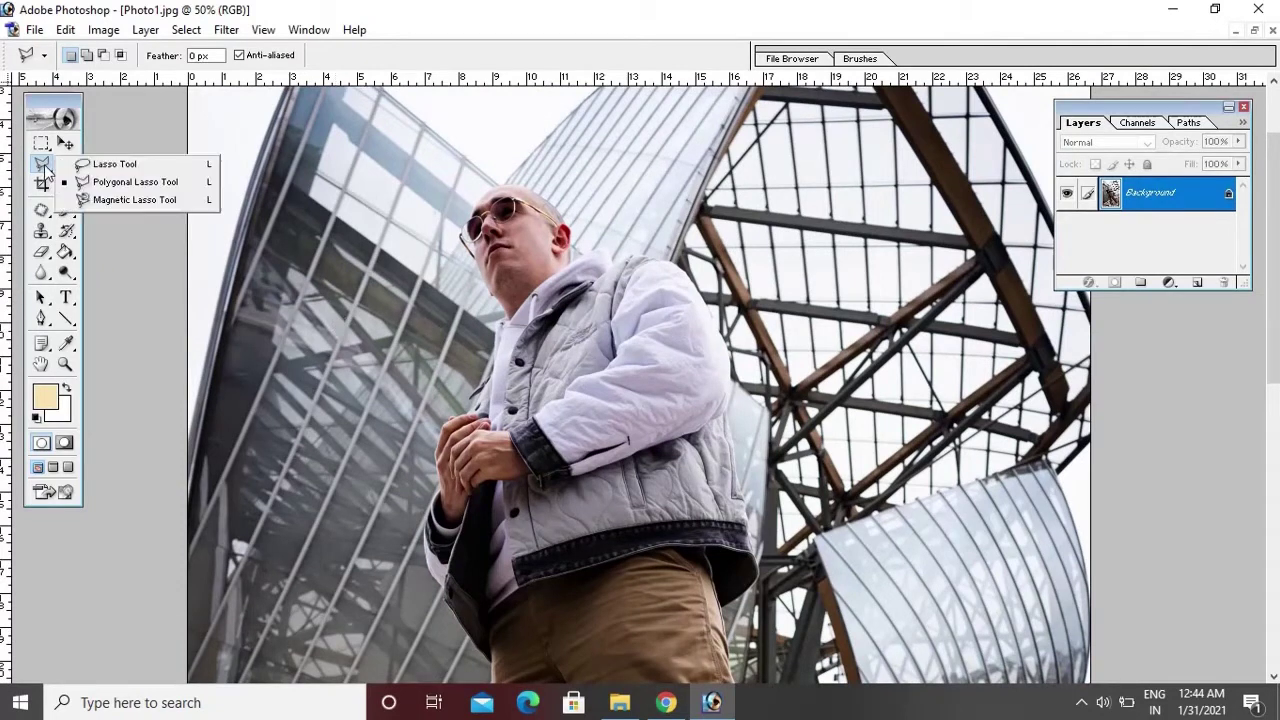
- Trace a Magnetic Lasso outline around the man's head and right shoulder
left_click(110, 200)
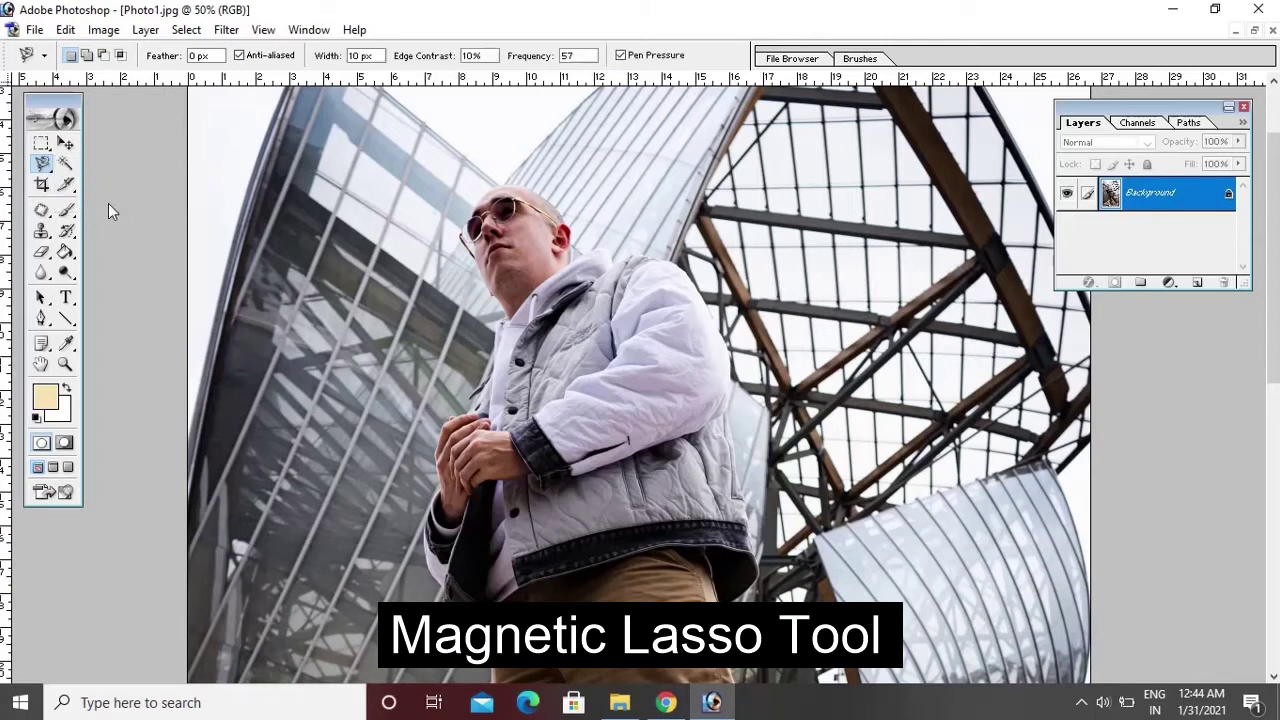
left_click(481, 380)
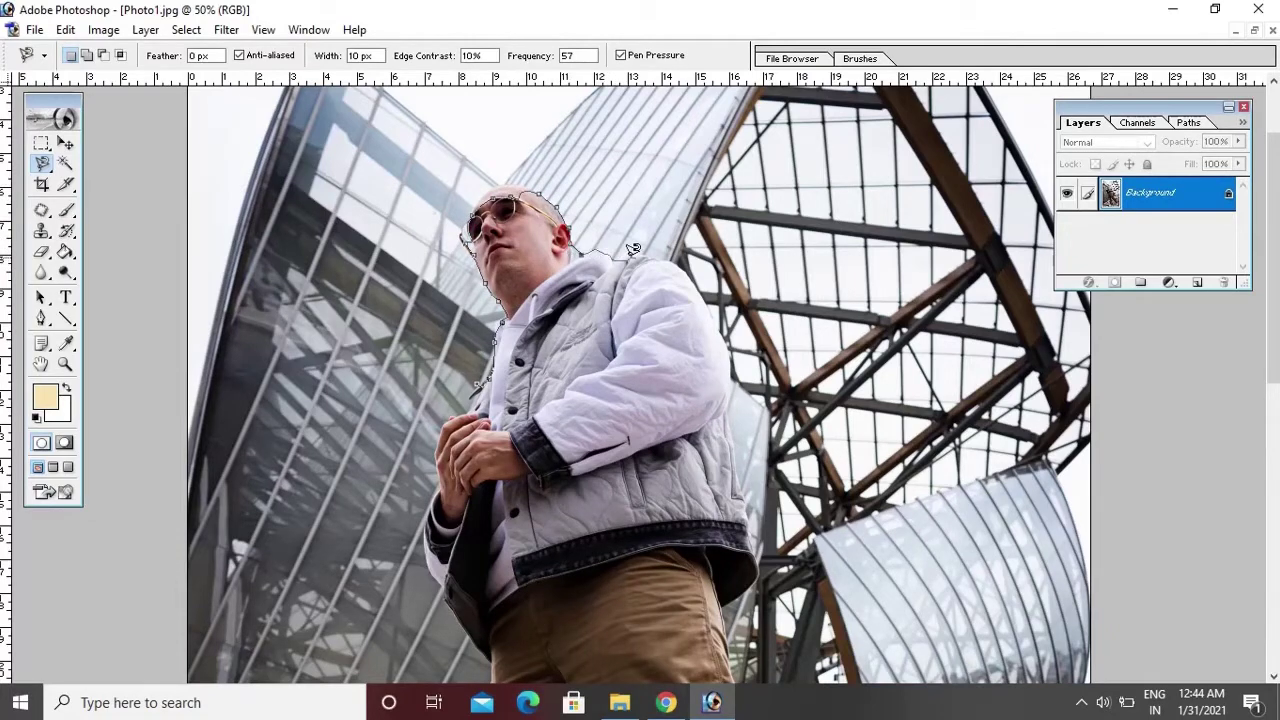
double_click(697, 281)
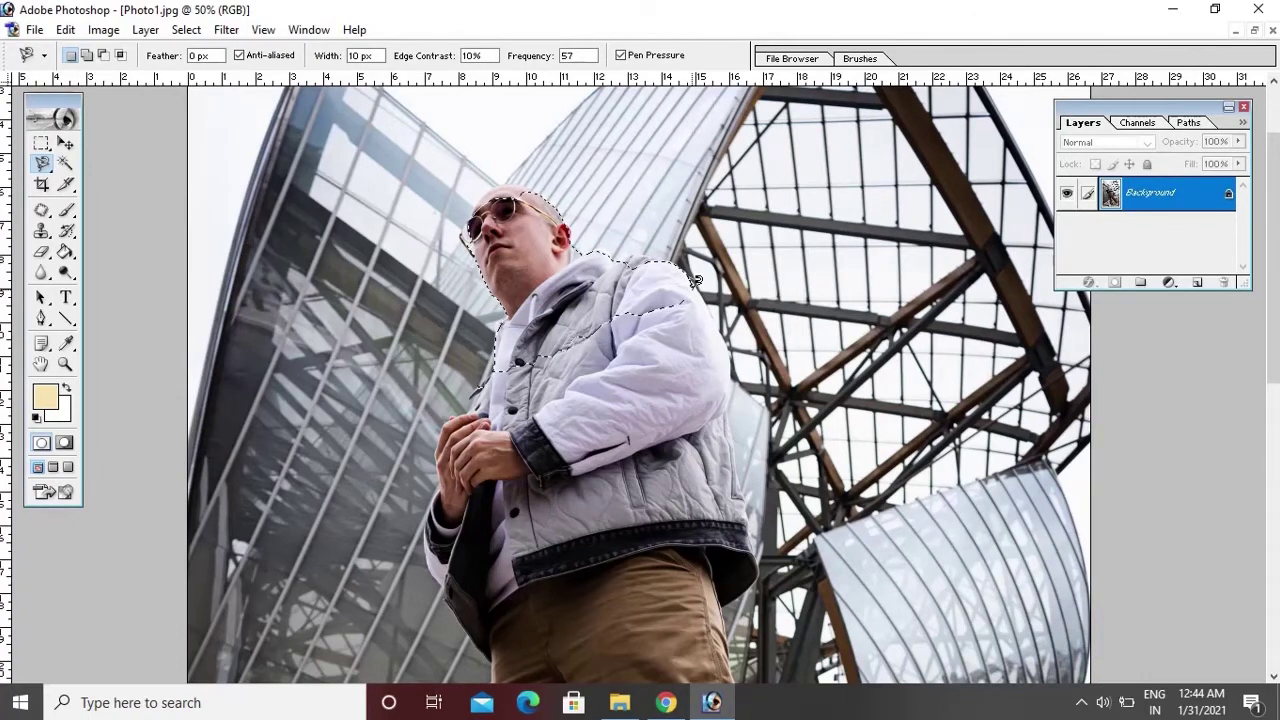
- Deselect the partial outline, zoom in on the upper body, then fit the photo on screen
key("ctrl+d")
key("ctrl+plus")
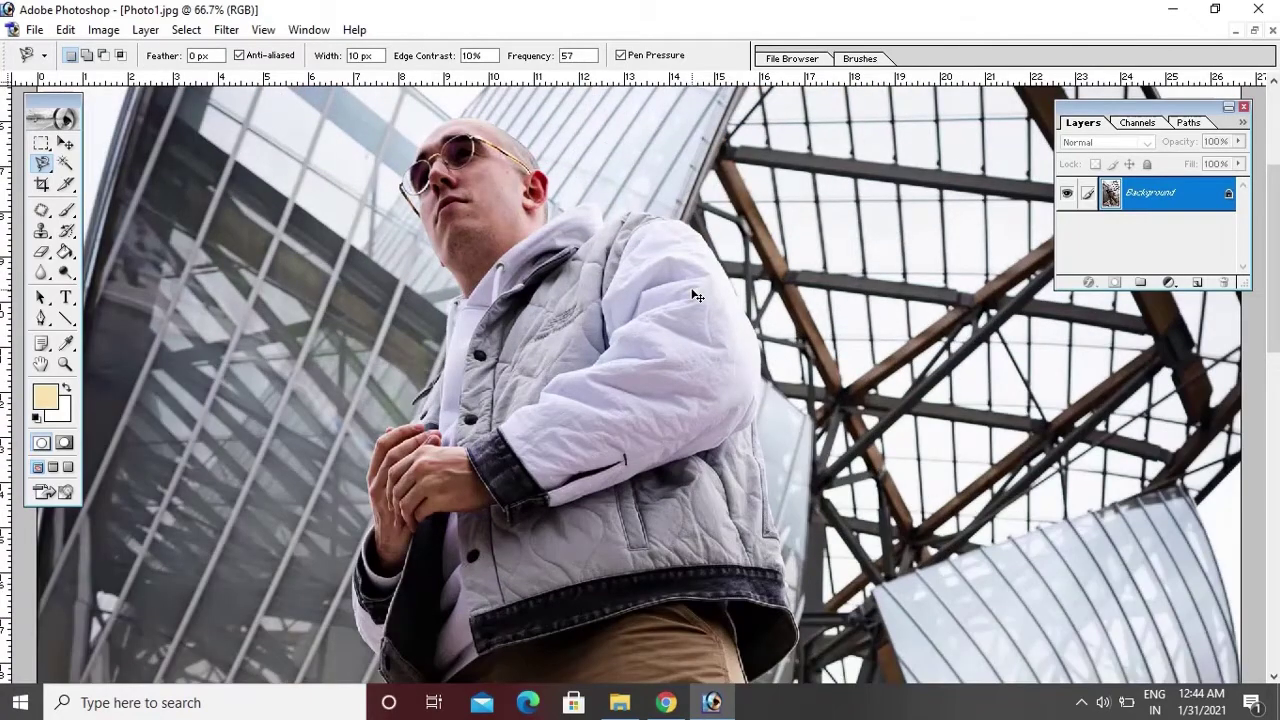
scroll(480, 250, "up", 2)
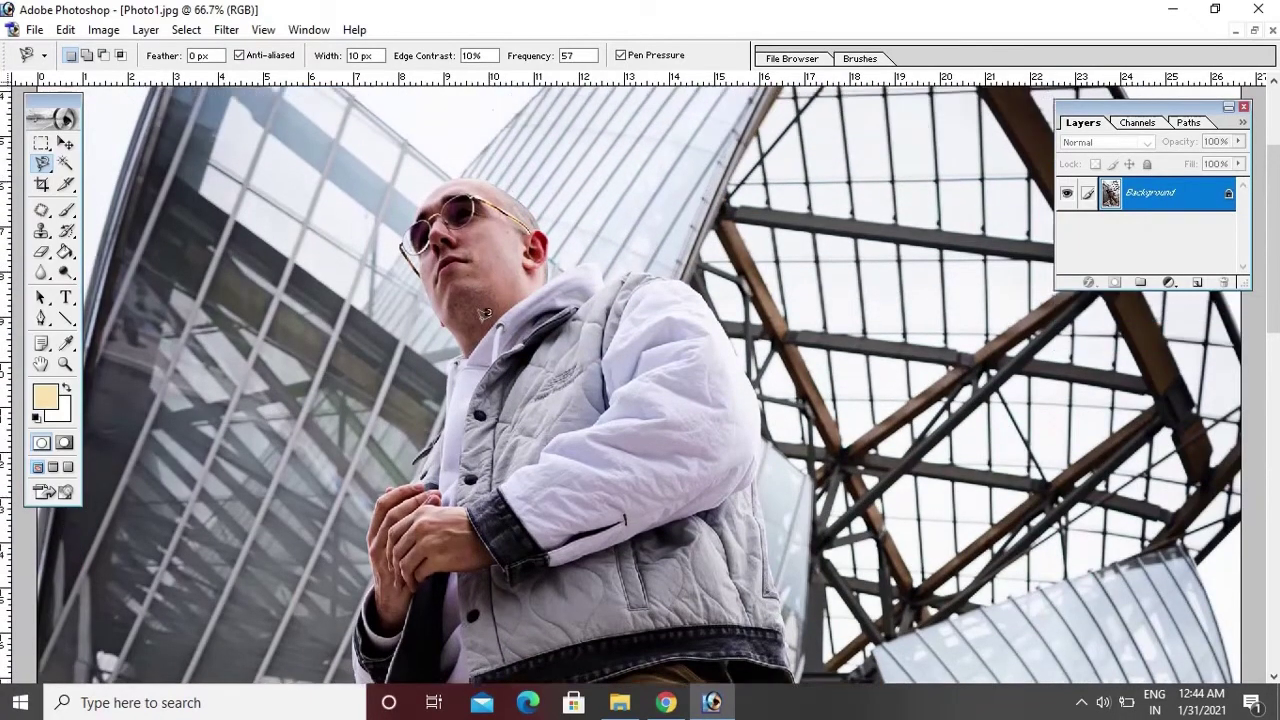
scroll(507, 465, "up", 3)
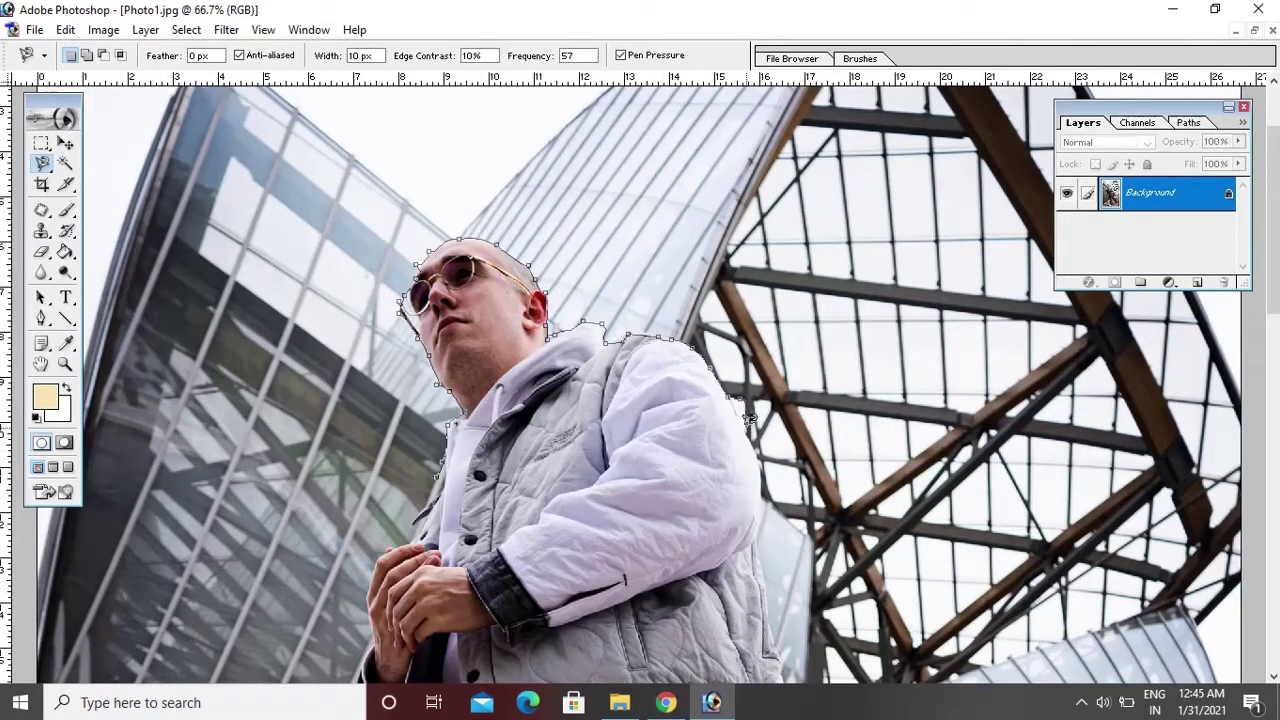
key("ctrl+0")
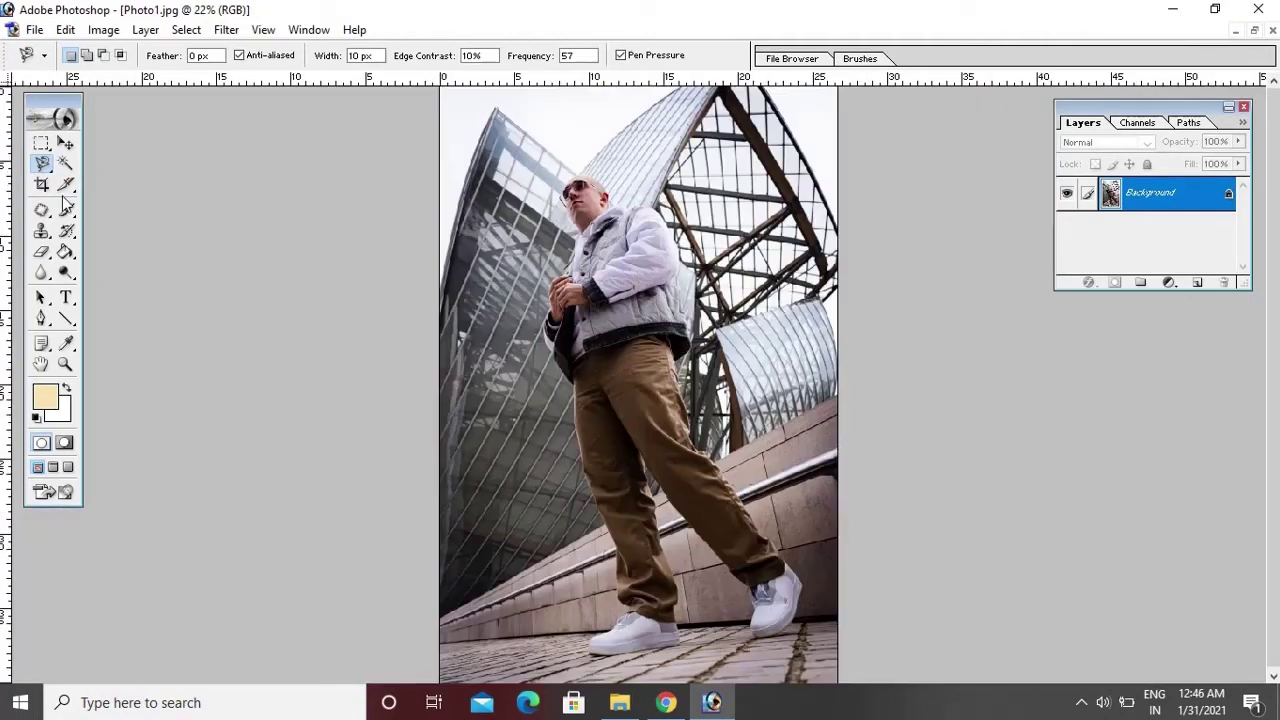
- Crop the photo to its upper part, keeping the man from the waist up, then zoom in
left_click(42, 184)
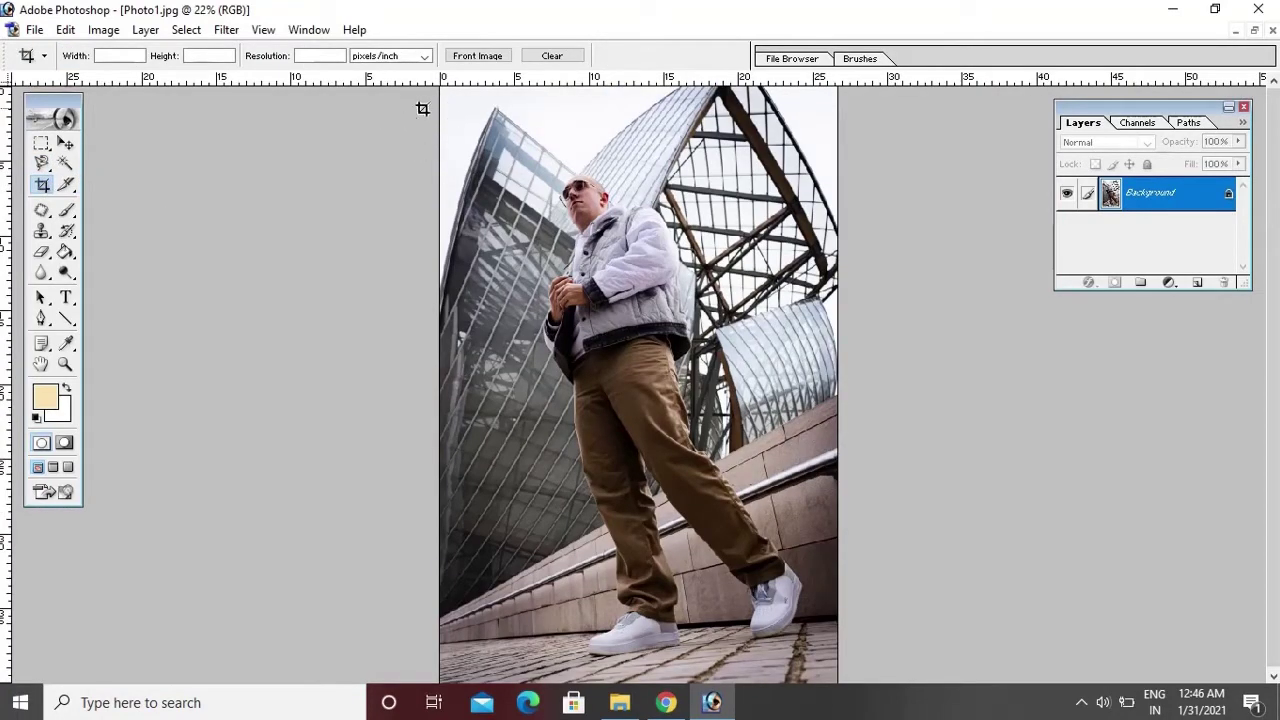
left_click_drag(443, 91, 841, 400)
left_click_drag(841, 400, 843, 357)
key("Return")
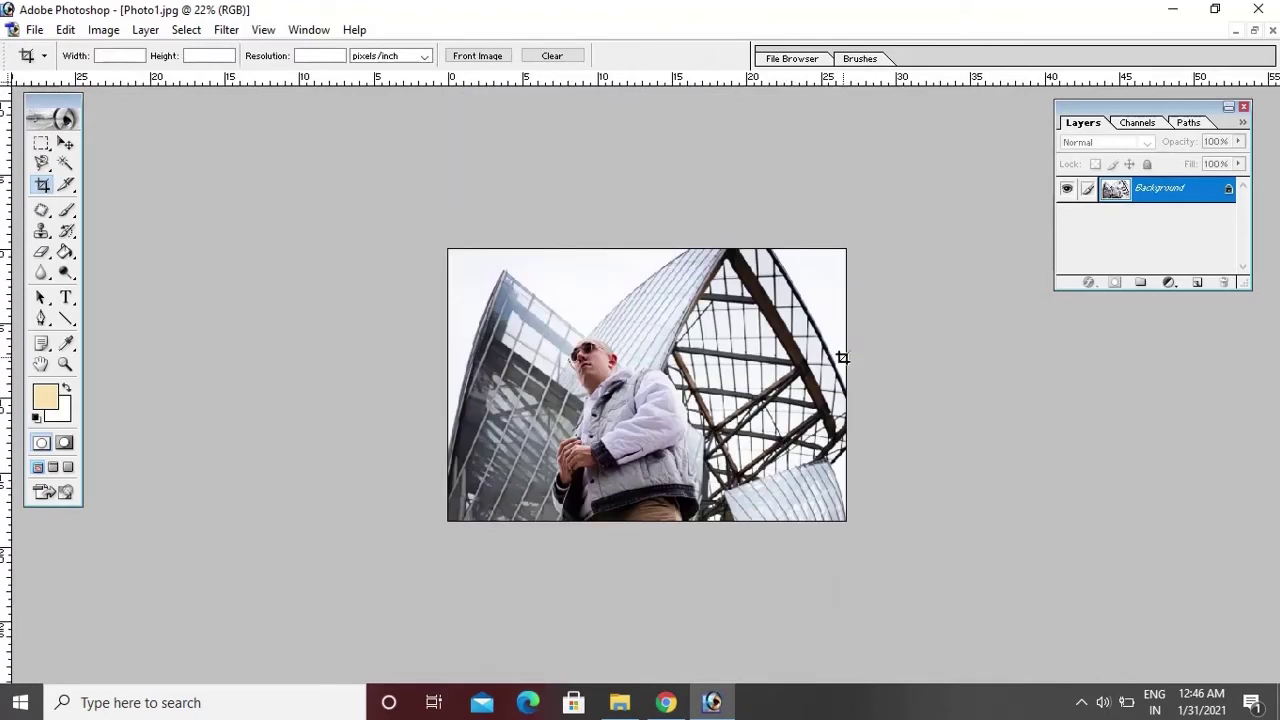
key("ctrl+plus")
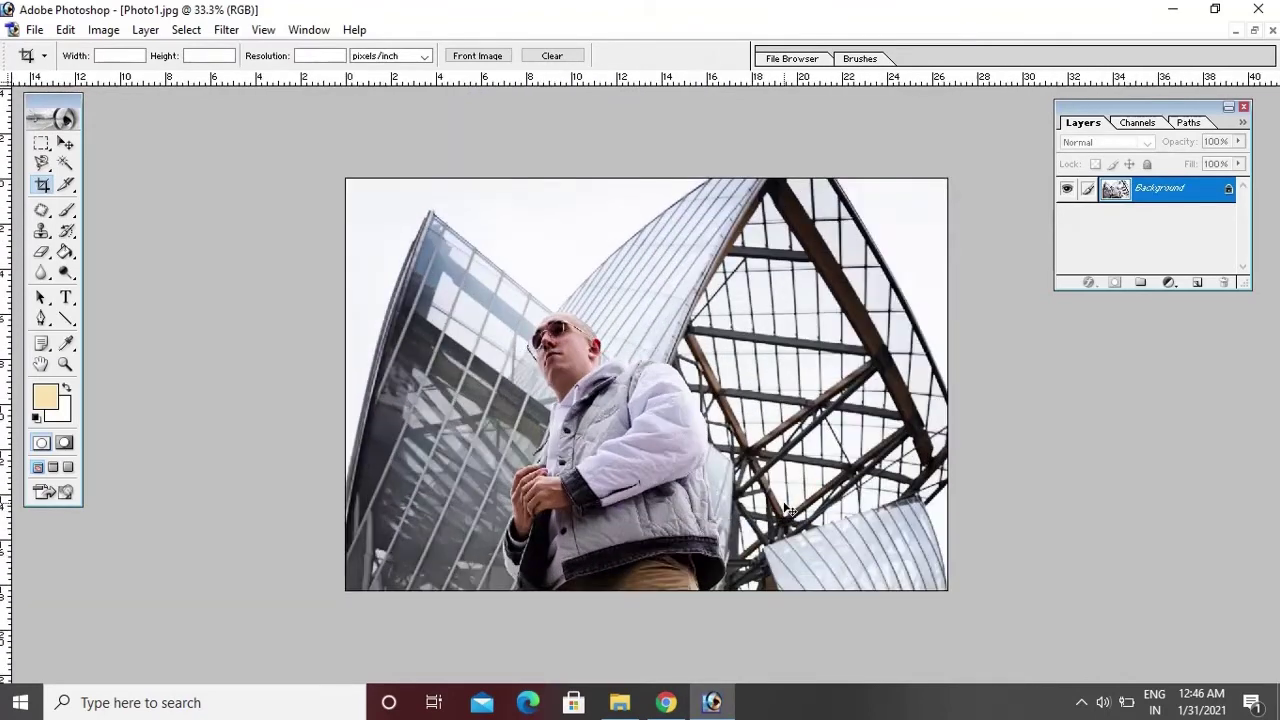
key("ctrl+plus")
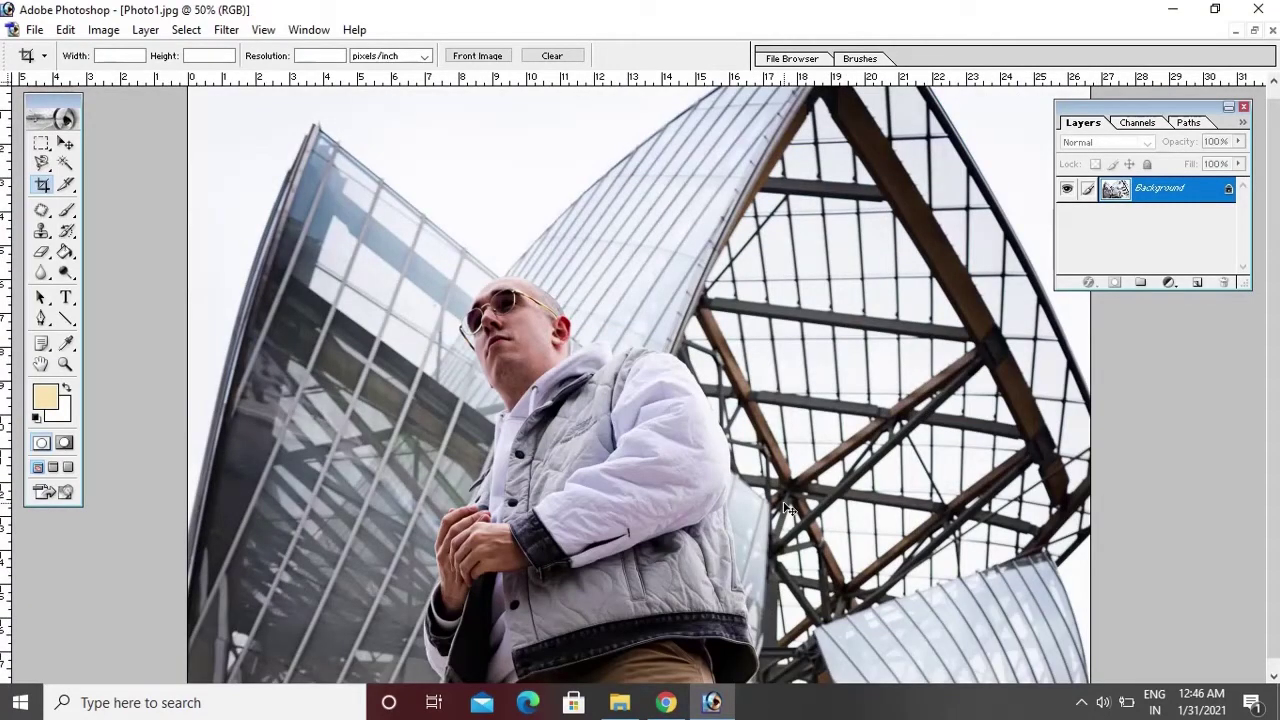
scroll(770, 520, "down", 1)
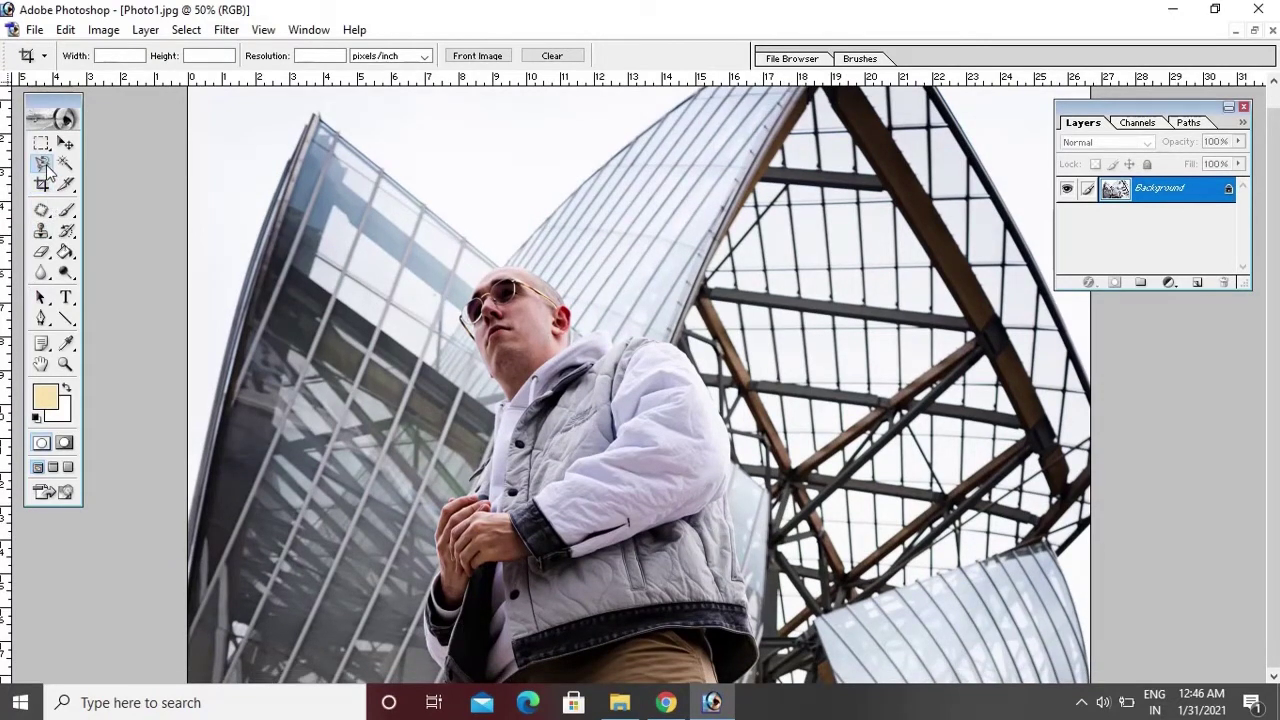
- Trace a closed Magnetic Lasso selection around the man's head, jacket and hands
left_click(42, 162)
left_click(442, 678)
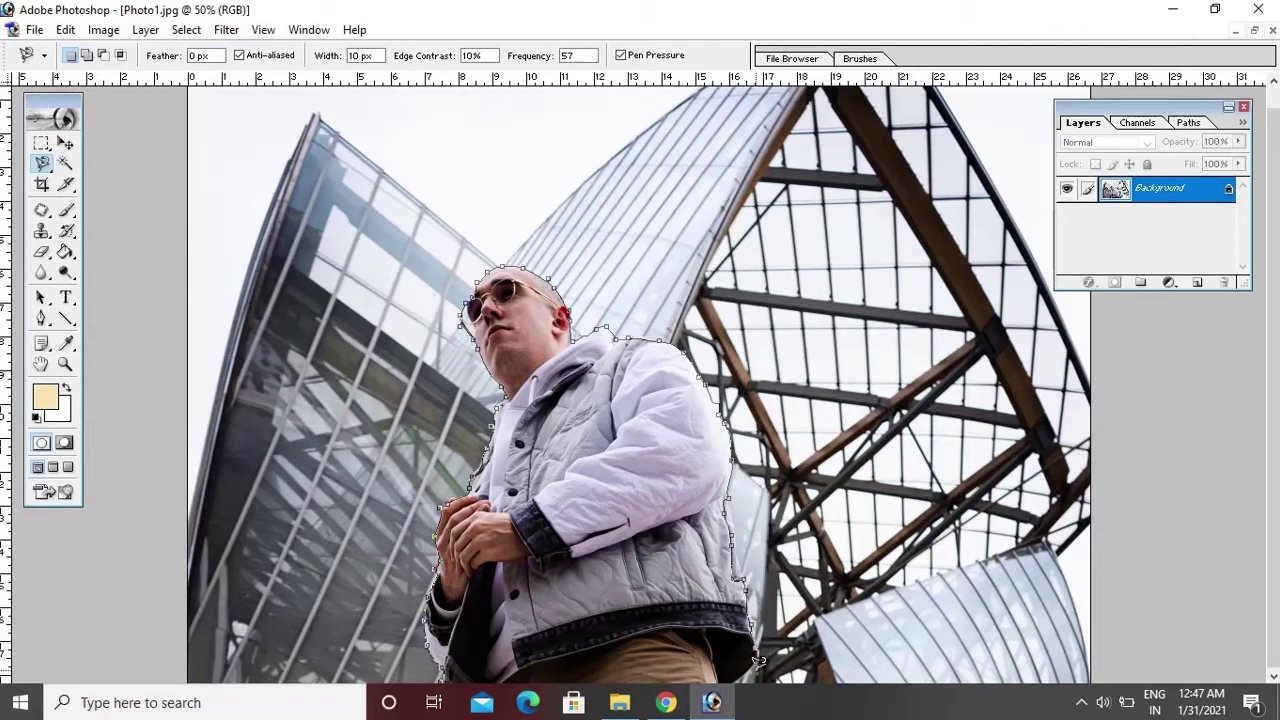
left_click(714, 698)
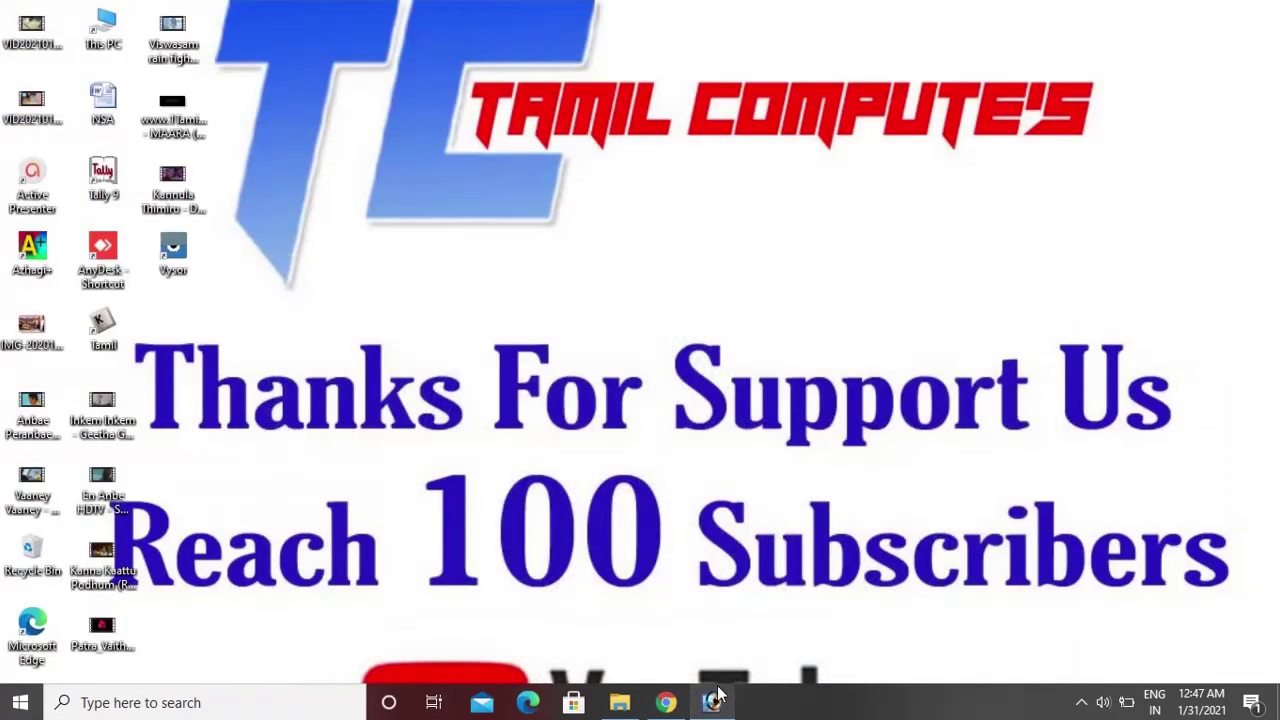
left_click(718, 698)
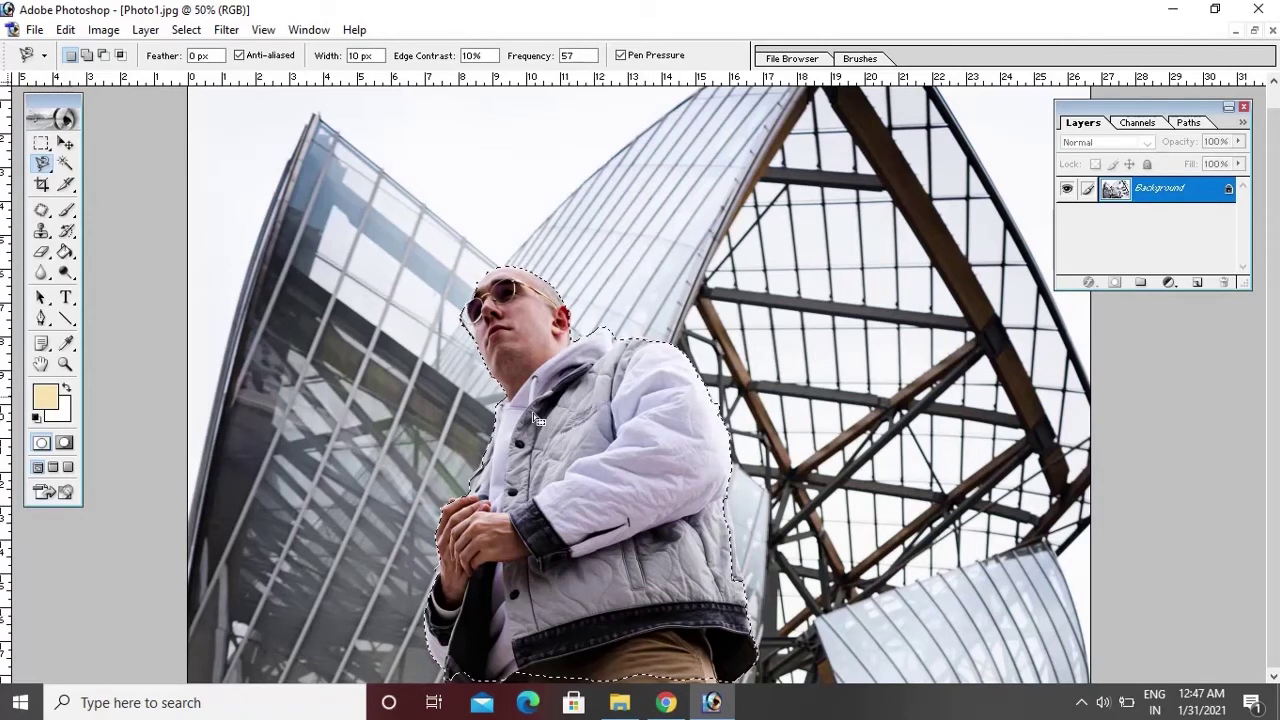
right_click(566, 457)
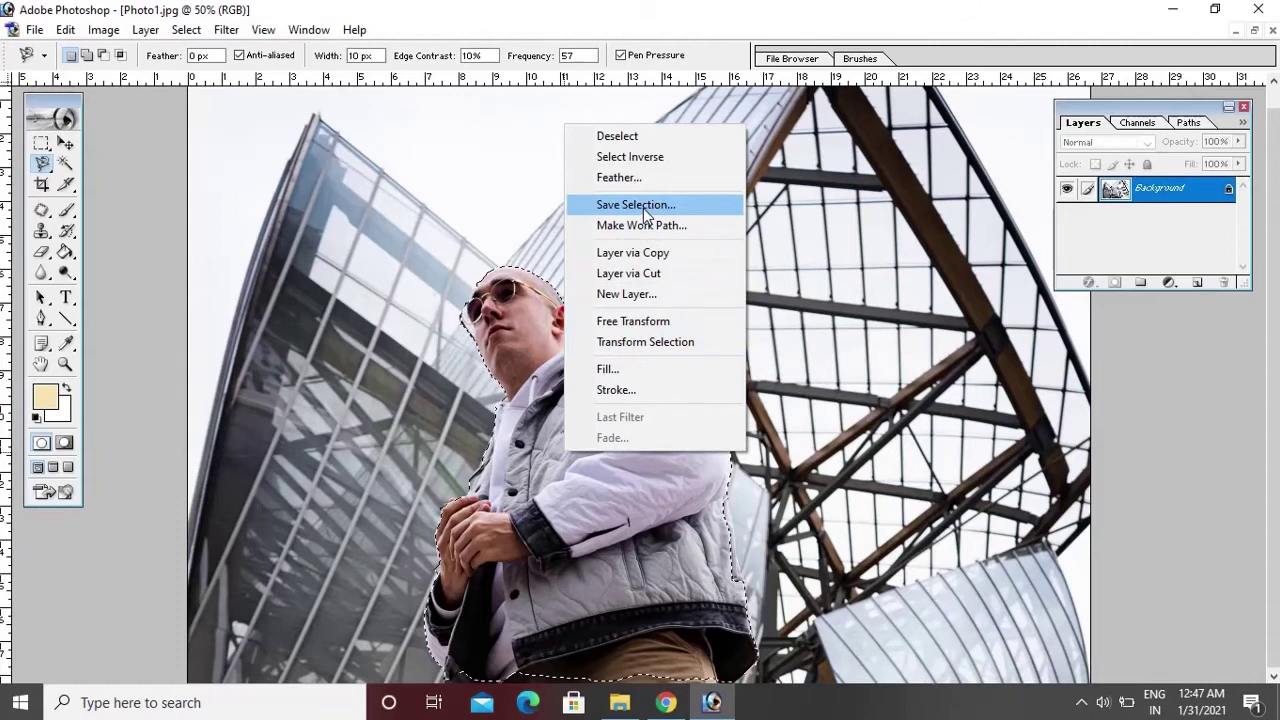
- Invert the selection, convert Background to Layer 0 and delete the surrounding architecture
left_click(636, 157)
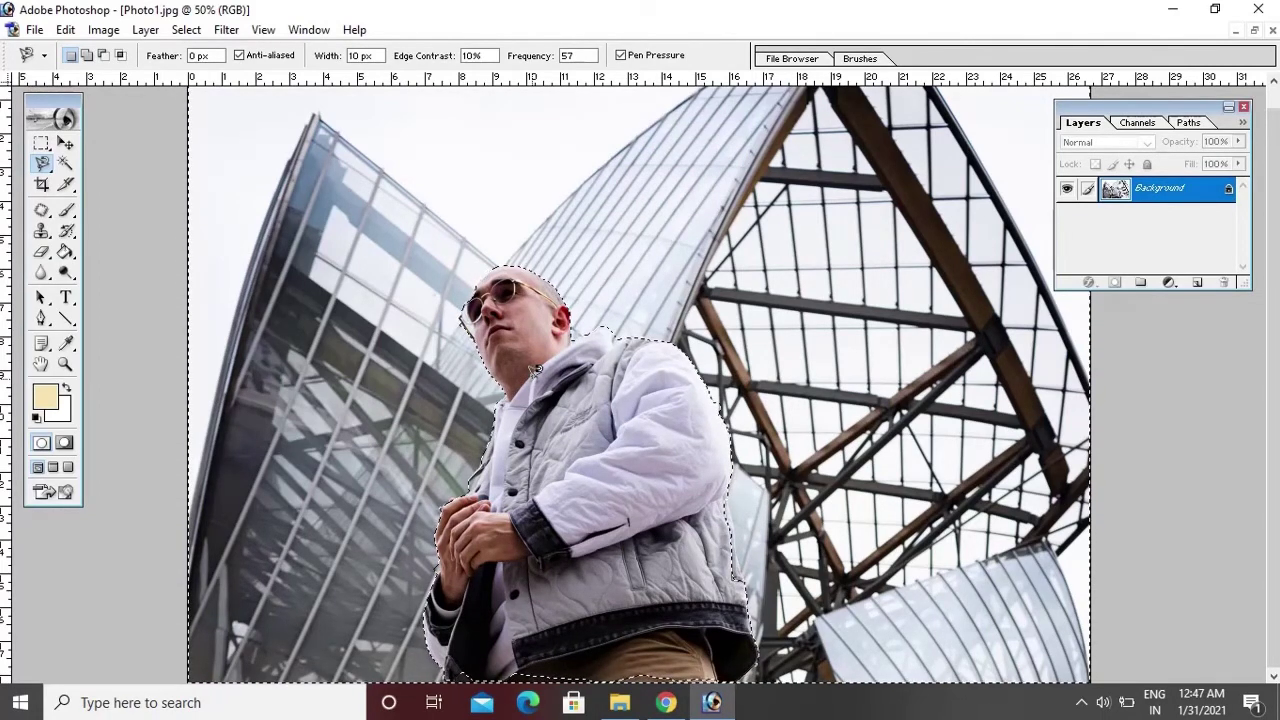
key("w")
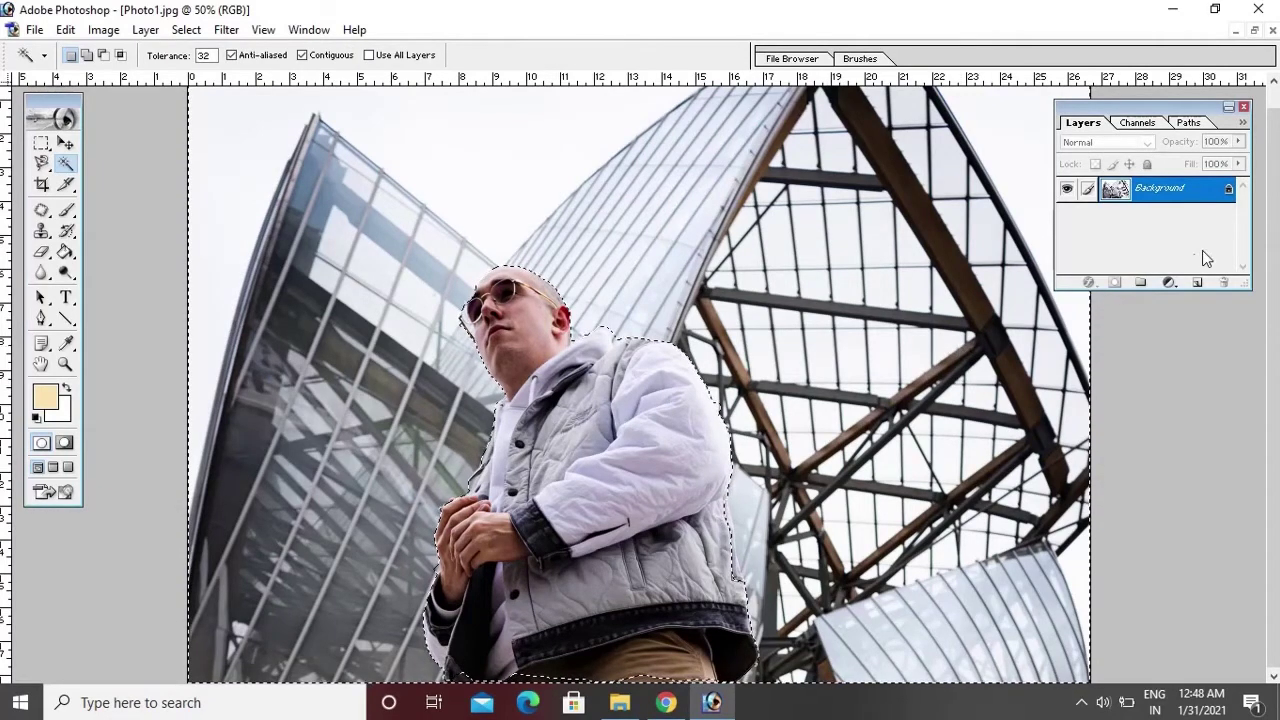
double_click(1214, 199)
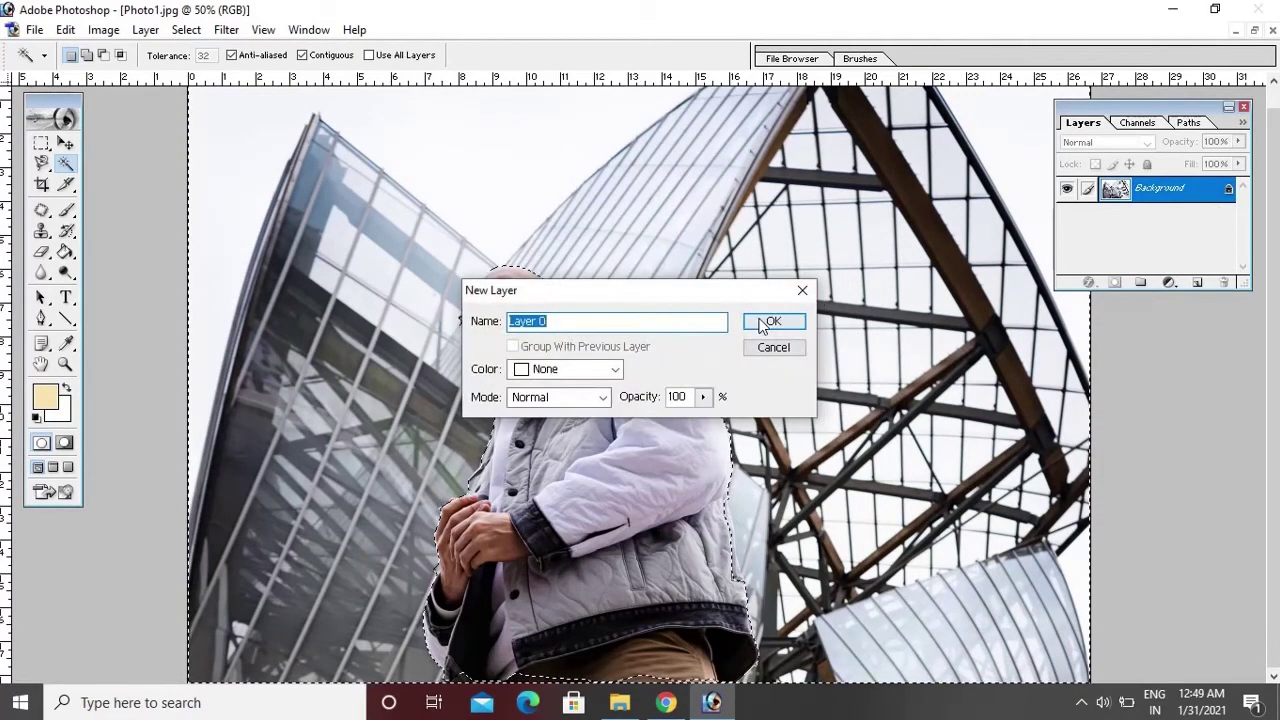
left_click(765, 320)
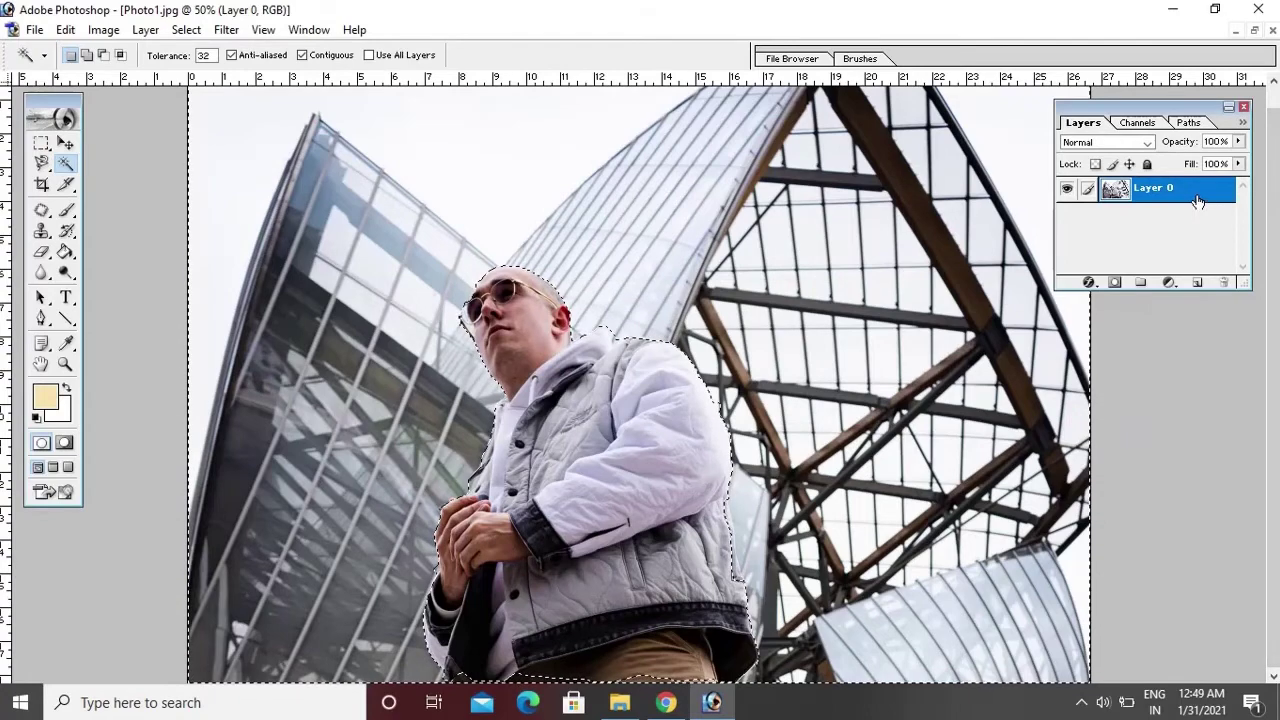
key("Delete")
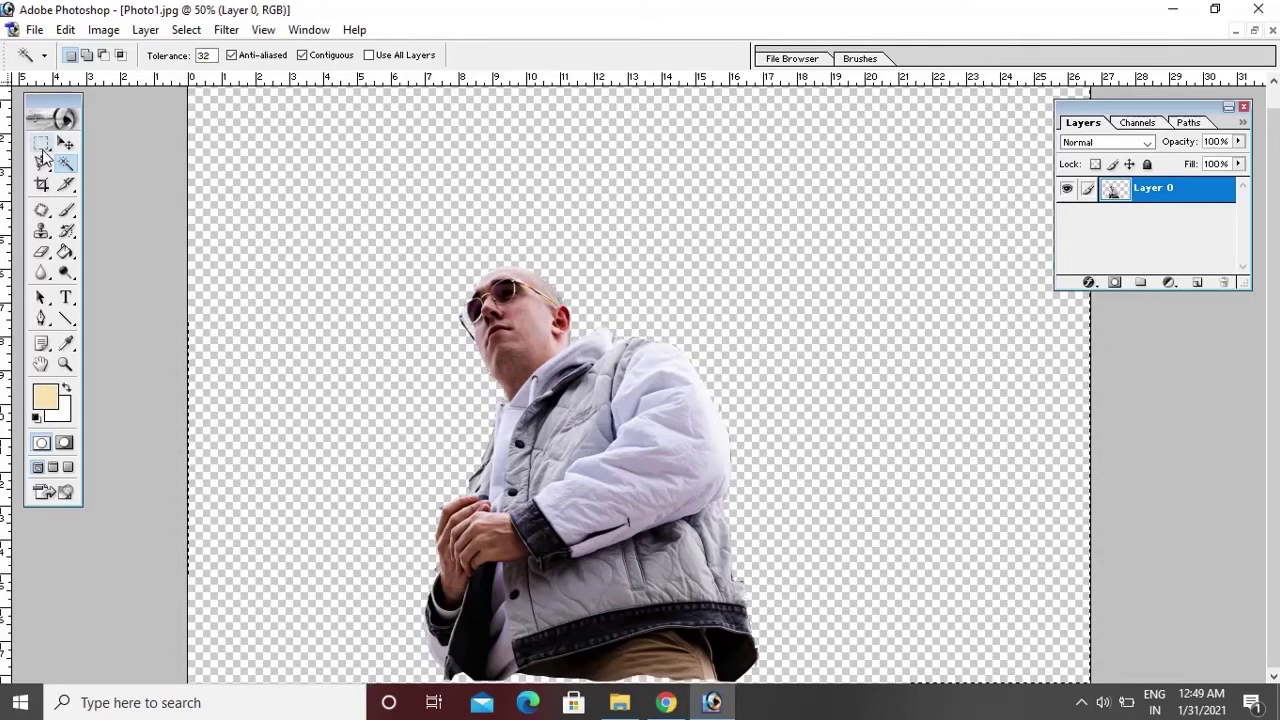
- Crop the transparent canvas tightly around the cut-out man
left_click(42, 184)
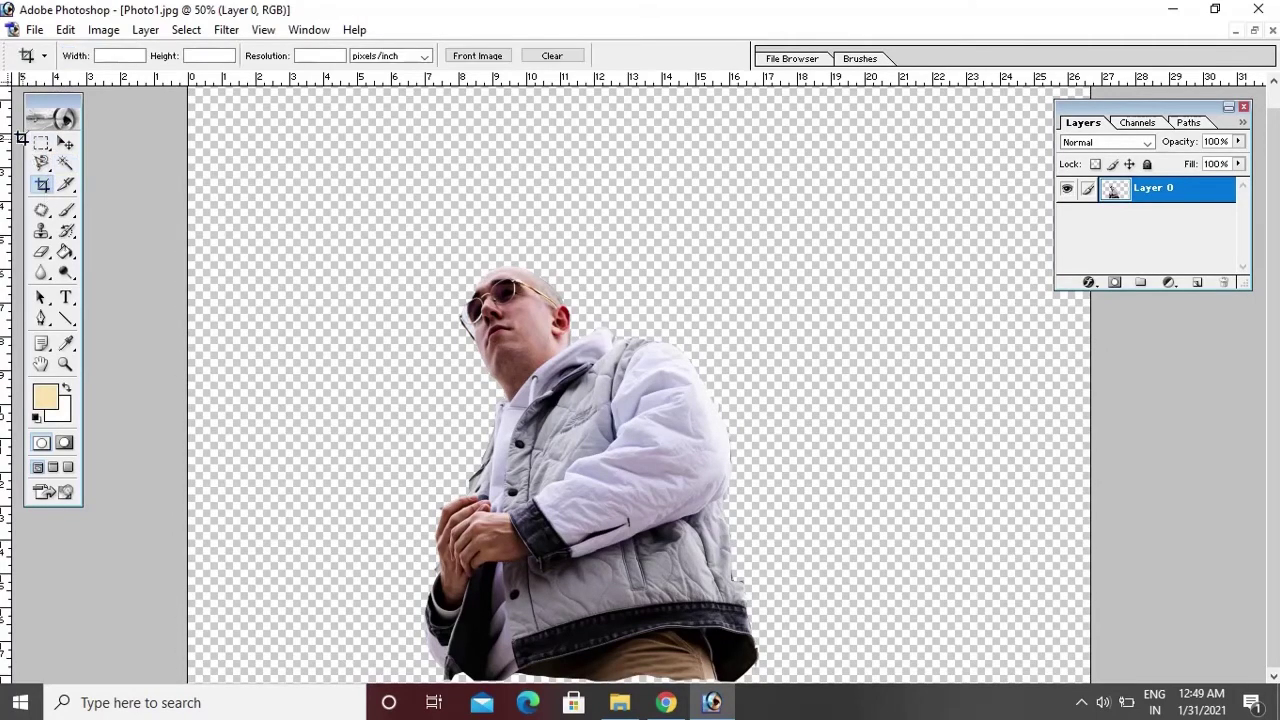
left_click_drag(305, 187, 778, 672)
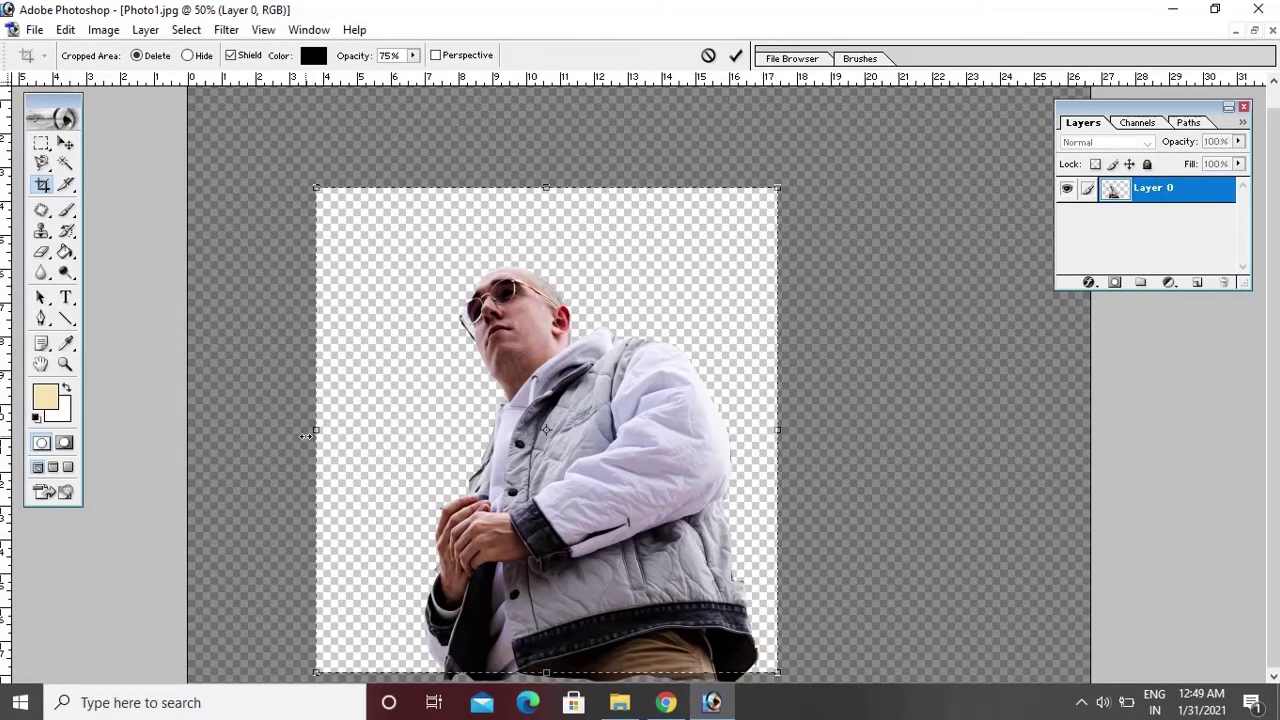
key("Return")
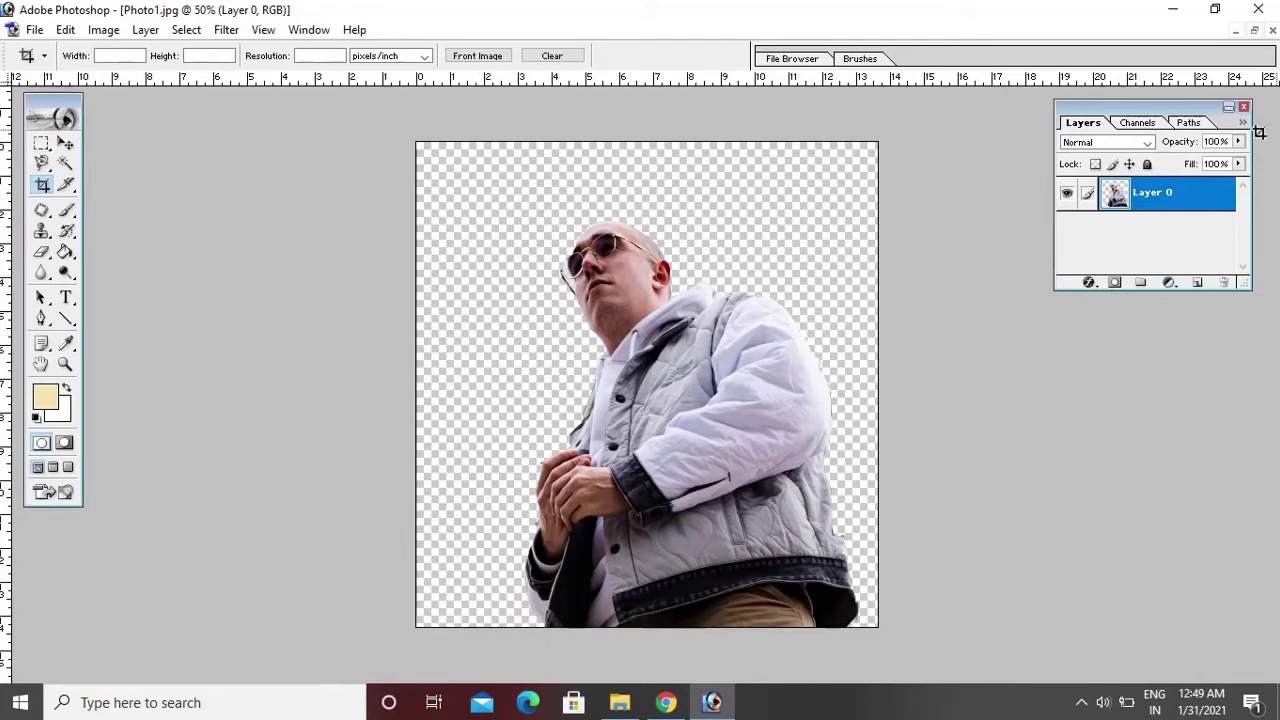
- Float the Photo1 document in its own window and enlarge it
left_click(1254, 30)
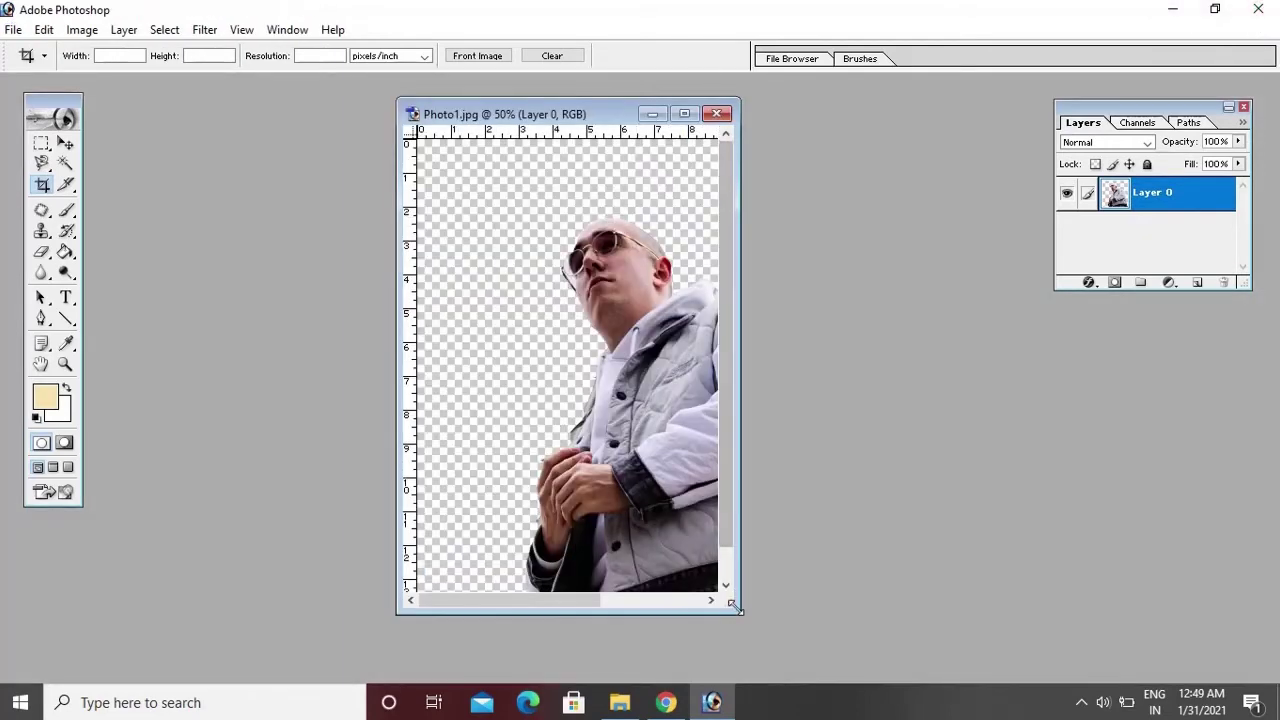
mouse_move(737, 605)
left_mouse_down()
mouse_move(903, 678)
mouse_move(962, 683)
left_mouse_up()
key("v")
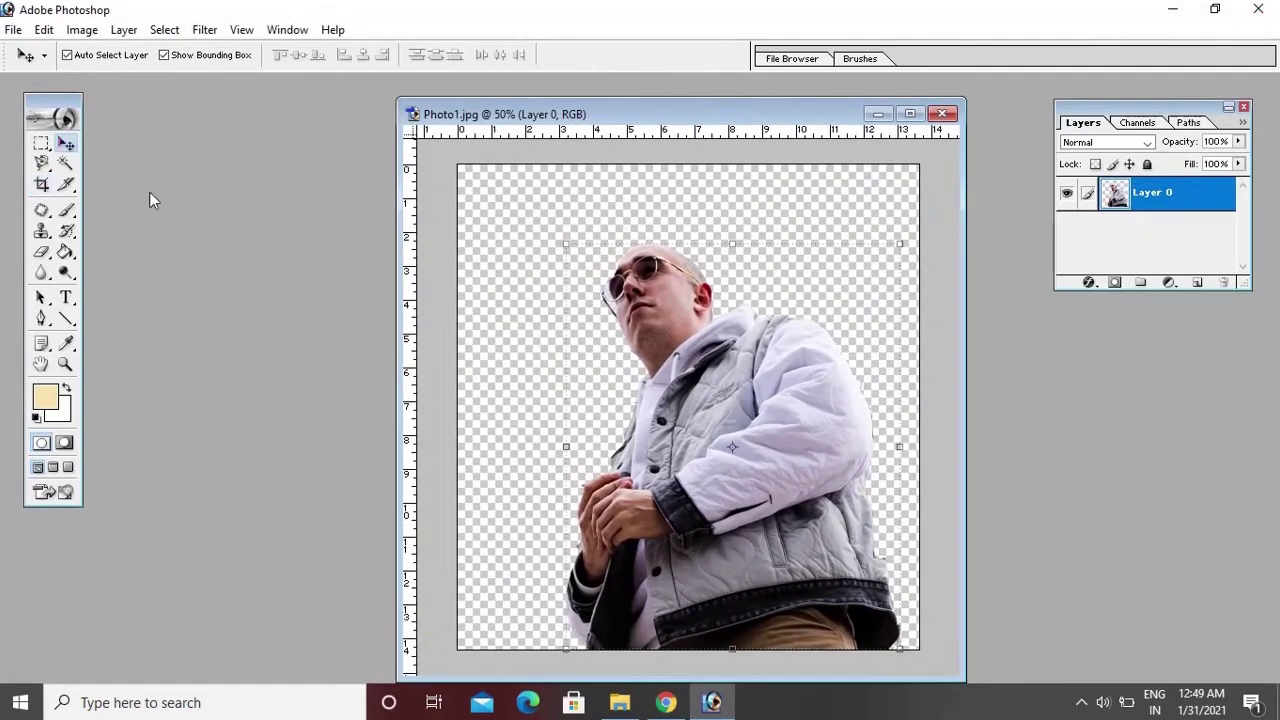
left_click(42, 143)
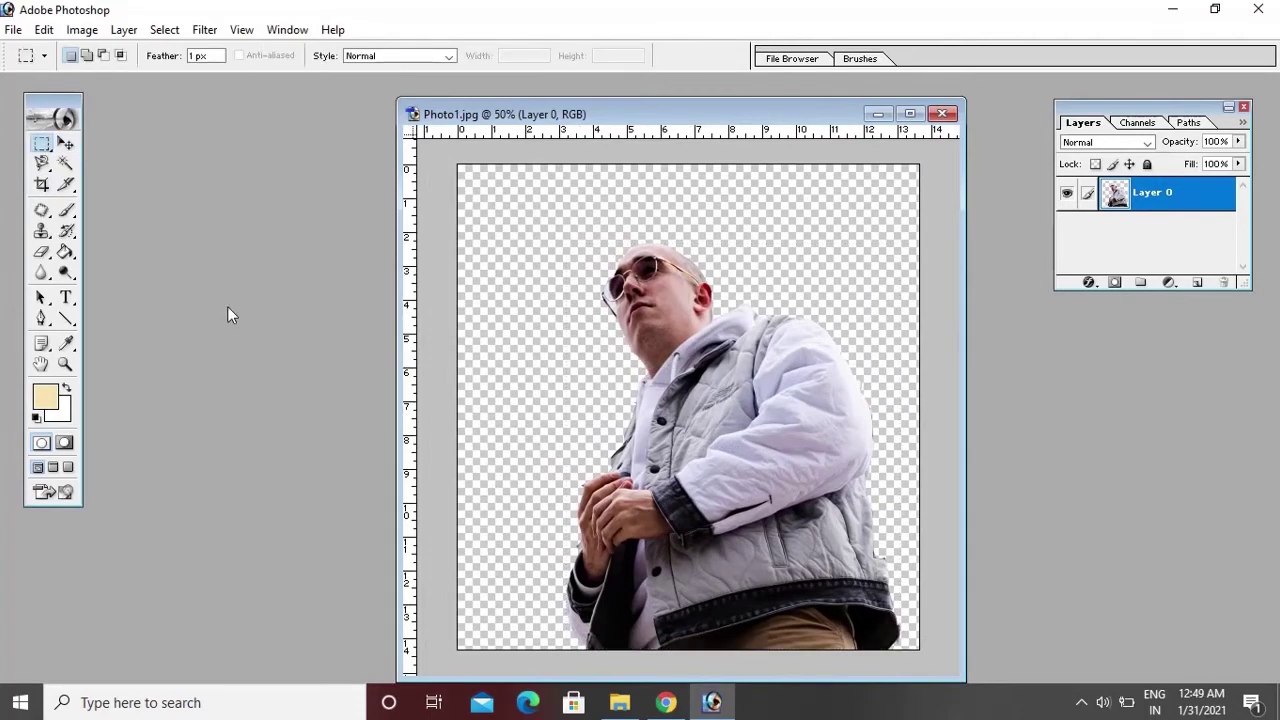
- Create a new blank document with the default settings
key("ctrl+n")
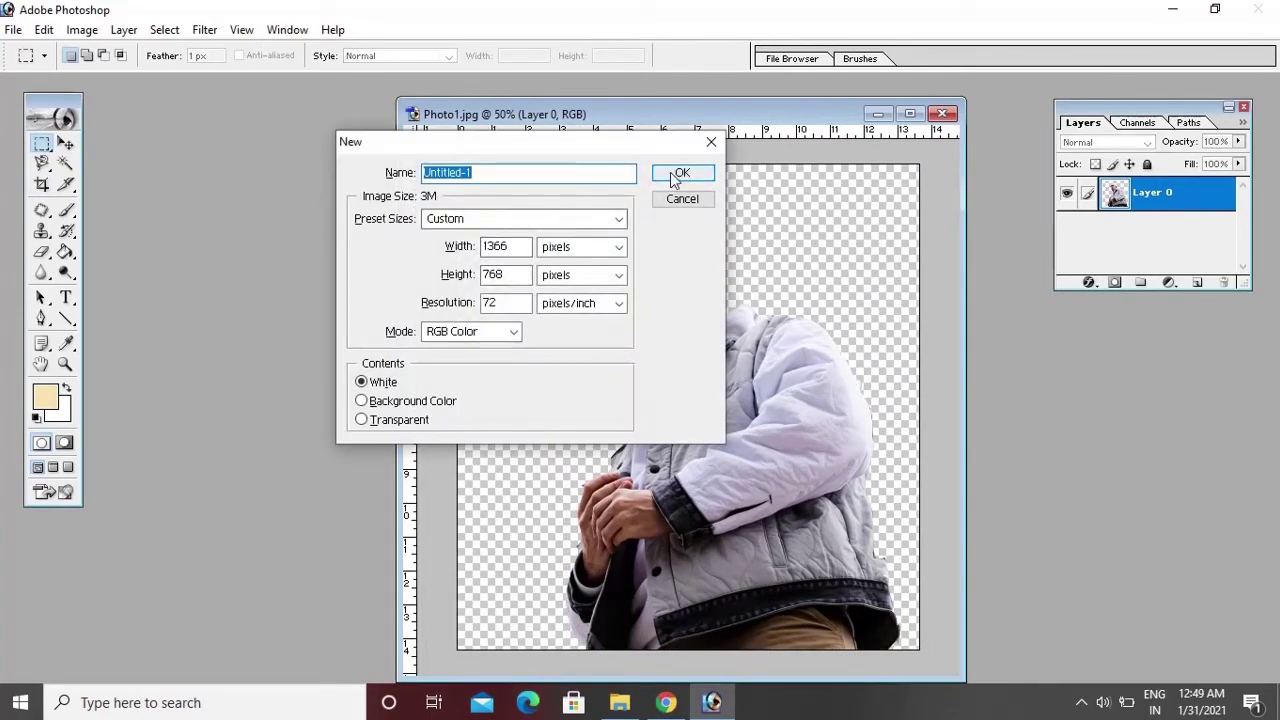
left_click(684, 200)
left_click(8, 29)
left_click(40, 48)
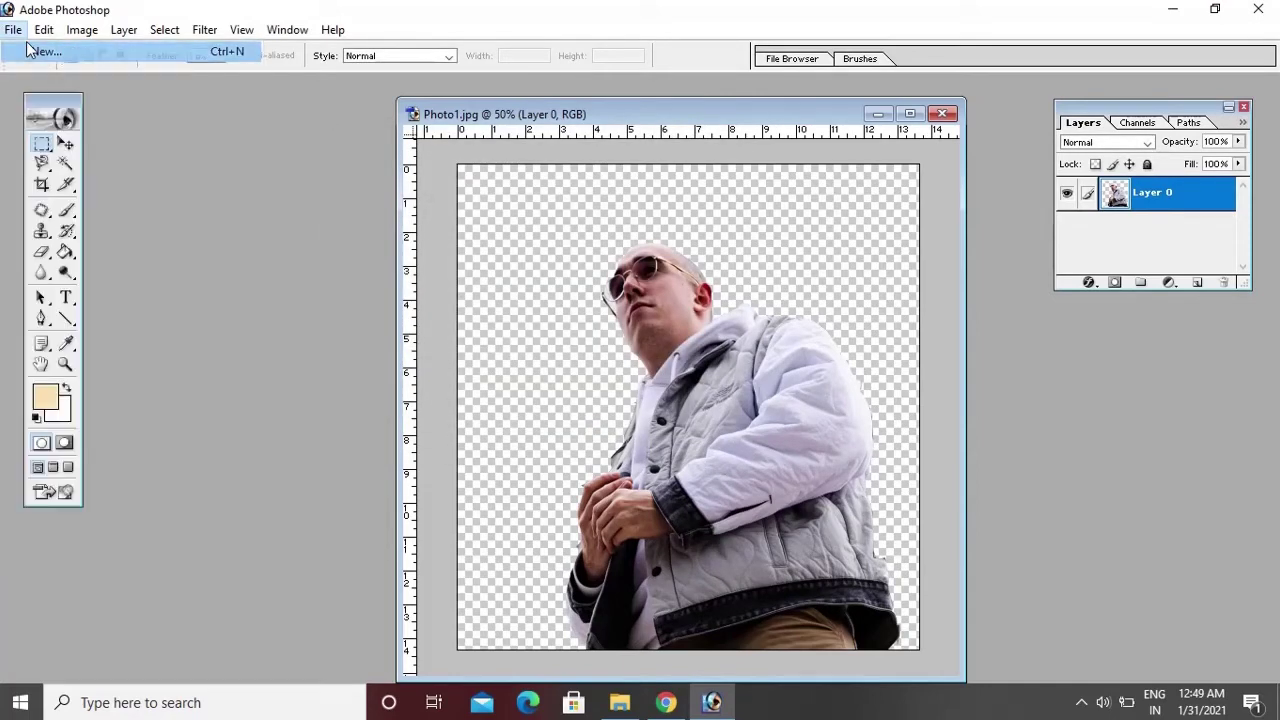
left_click(672, 173)
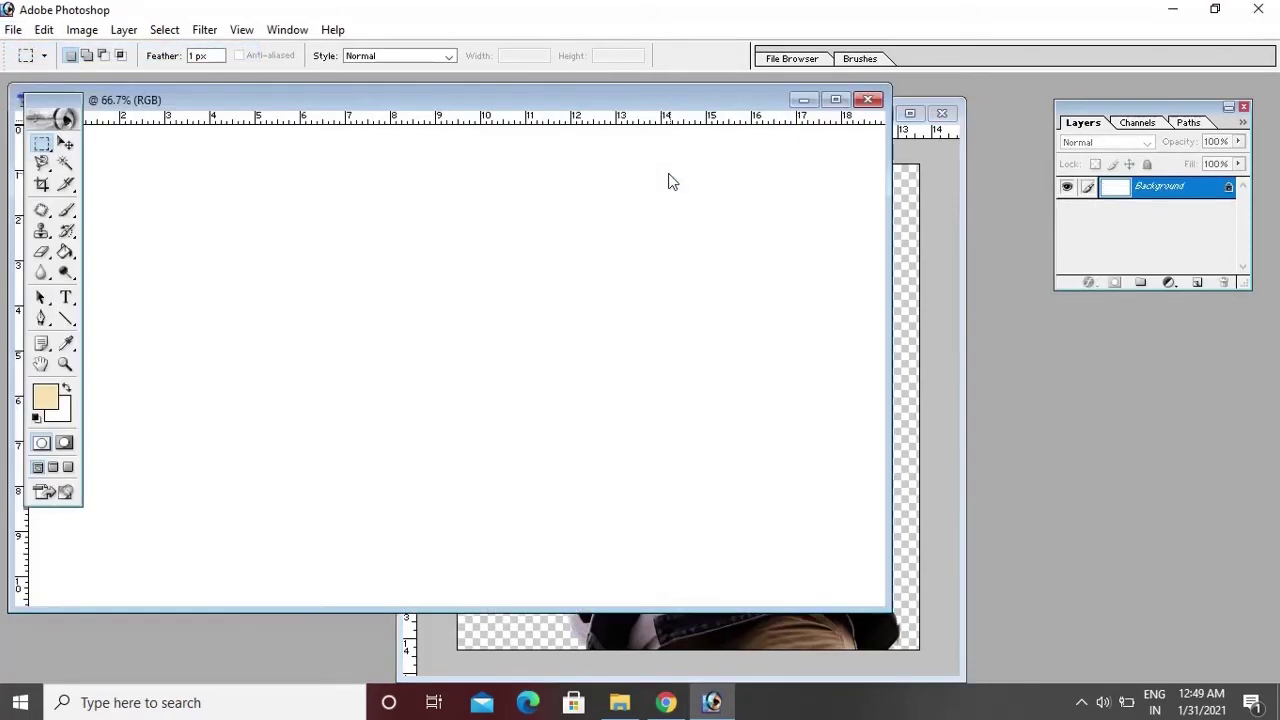
- Set a blue foreground and fill the canvas with a pale lavender tint at 11% opacity
left_click(40, 400)
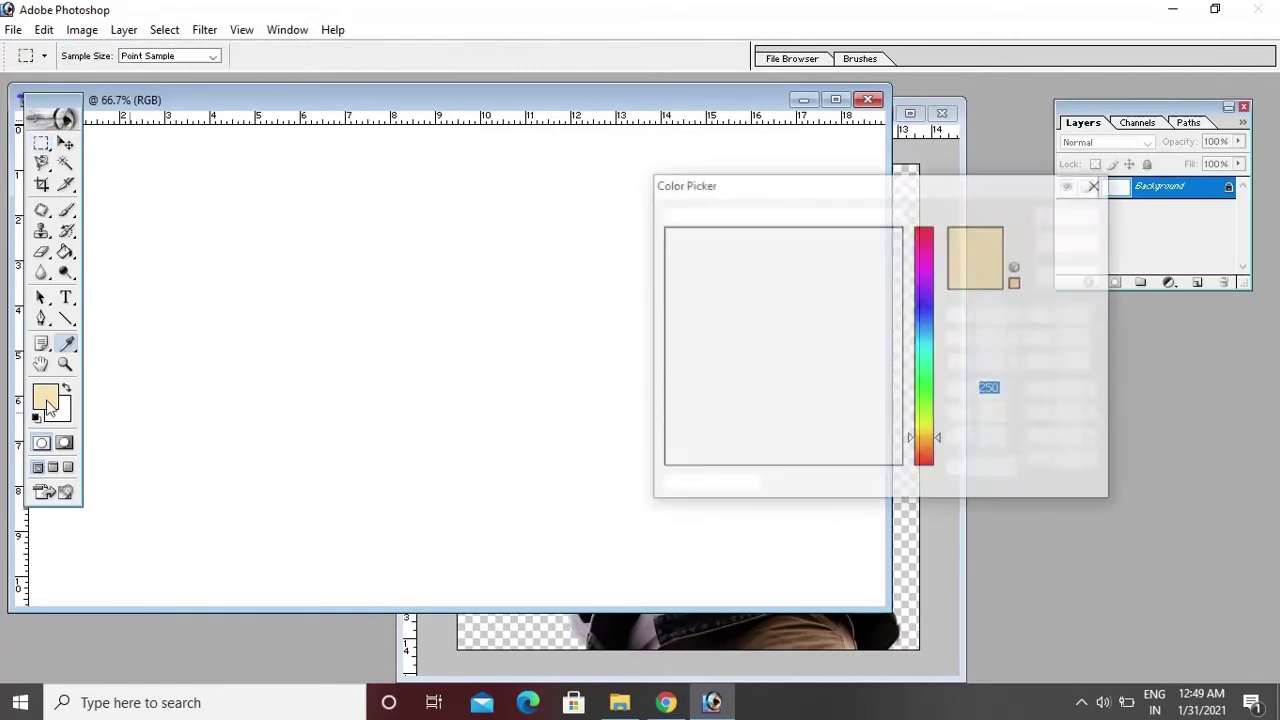
left_click(924, 284)
left_click(926, 308)
left_click(888, 262)
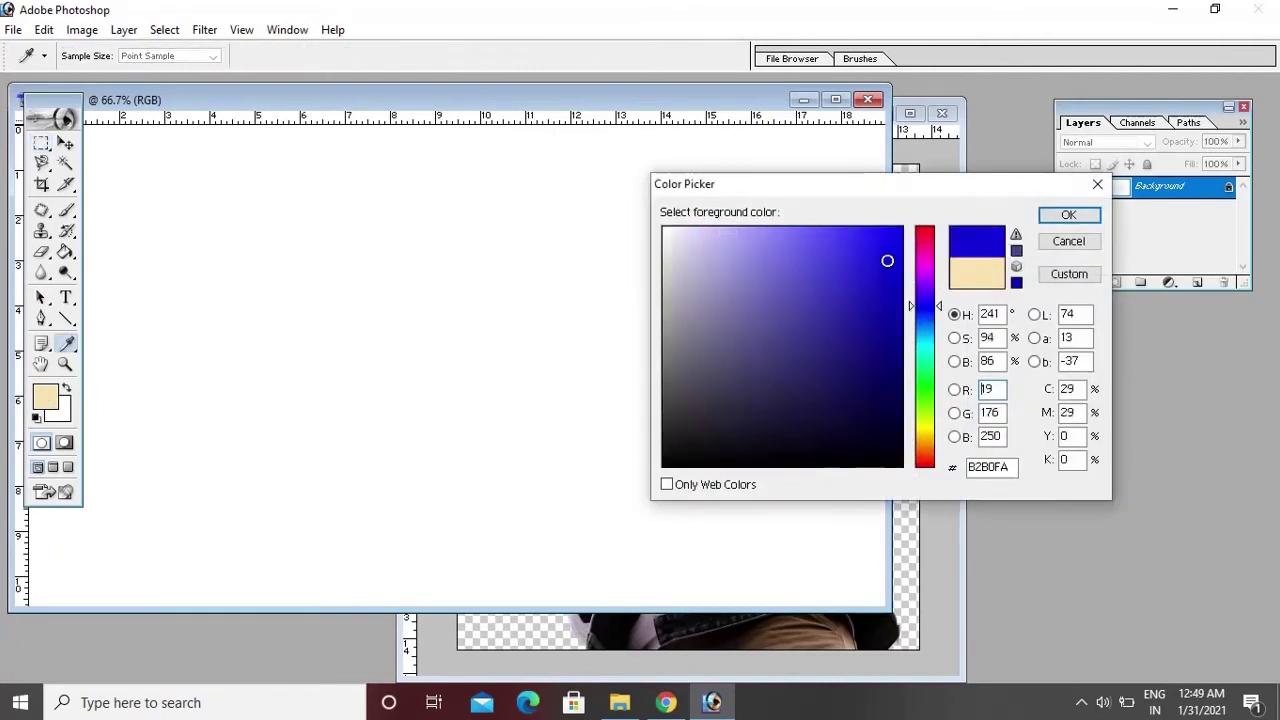
left_click(1068, 214)
left_click(66, 253)
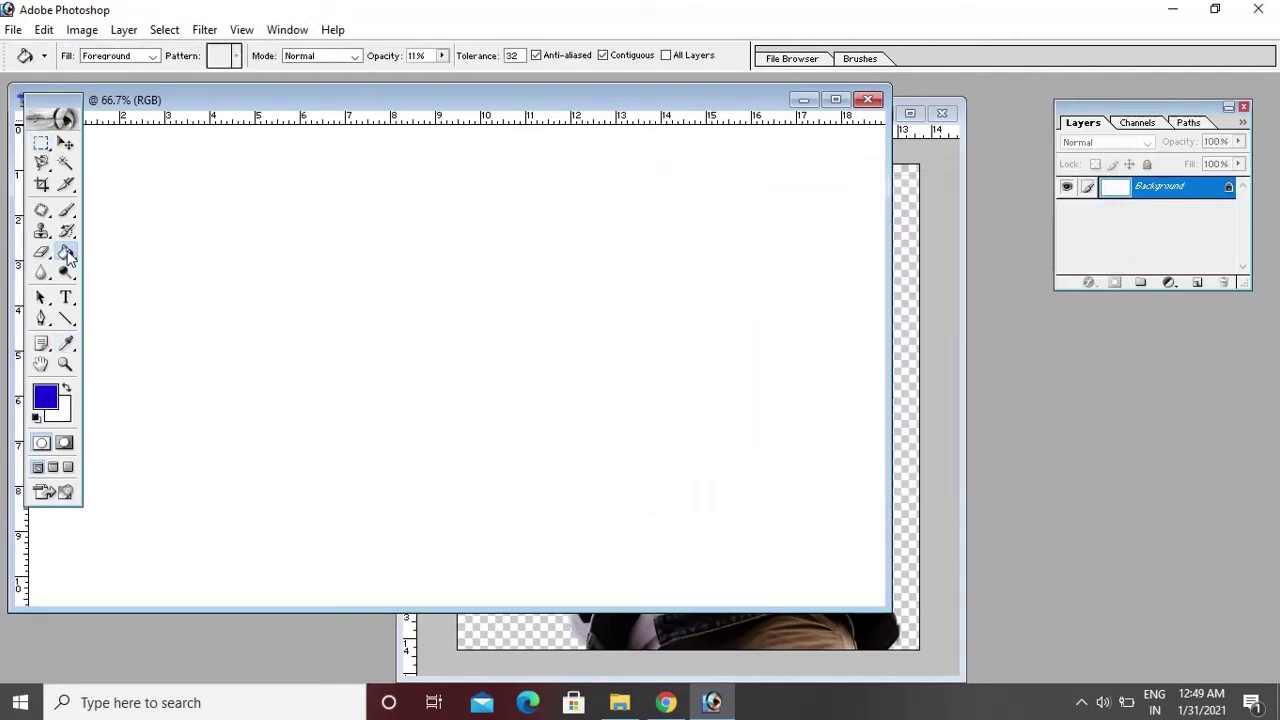
left_click(272, 323)
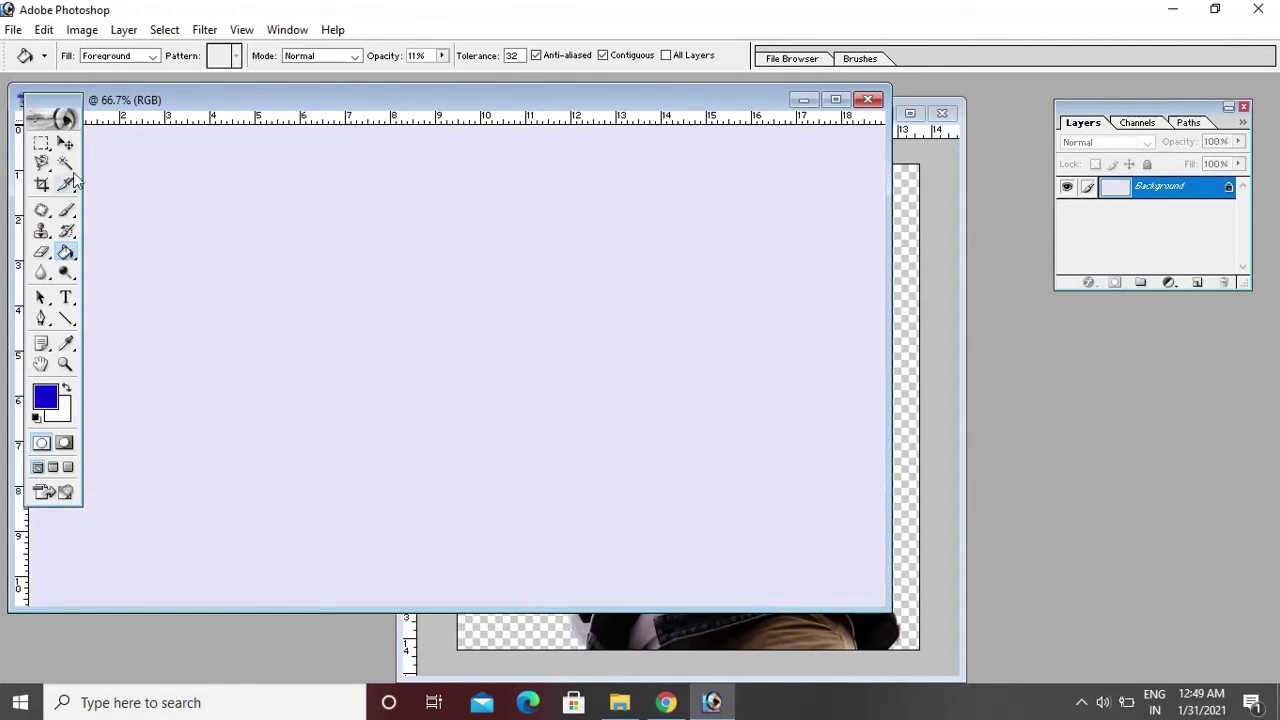
left_click(67, 145)
- Drag the cut-out man into Untitled-1 as Layer 1 and scale him to about 71% width
left_click(529, 636)
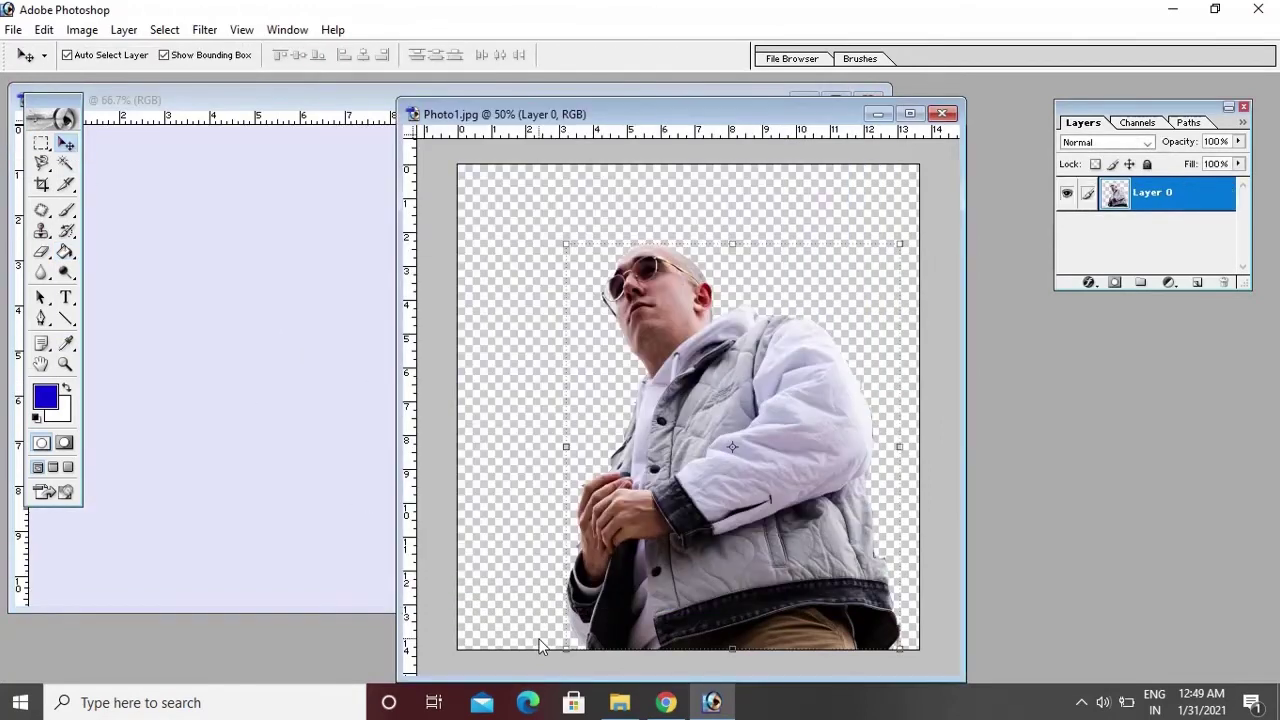
mouse_move(828, 437)
left_mouse_down()
mouse_move(277, 365)
mouse_move(536, 409)
left_mouse_up()
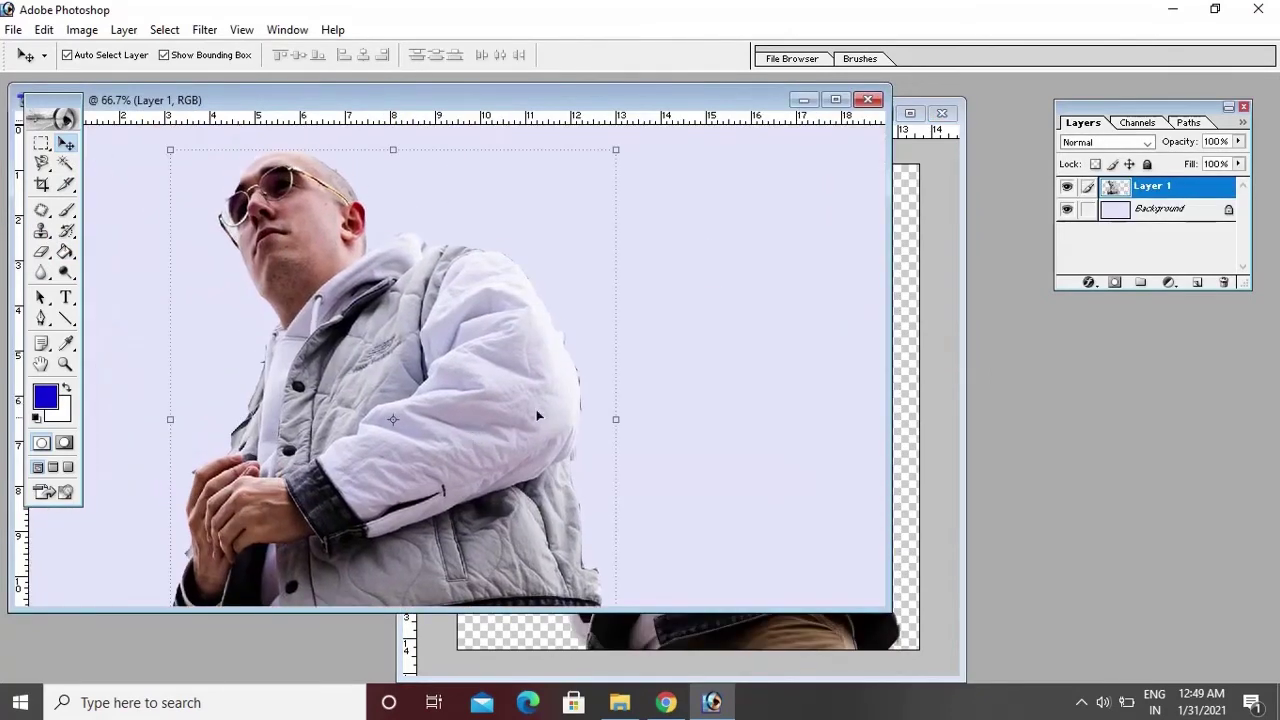
left_click_drag(668, 100, 801, 123)
left_click_drag(513, 367, 530, 352)
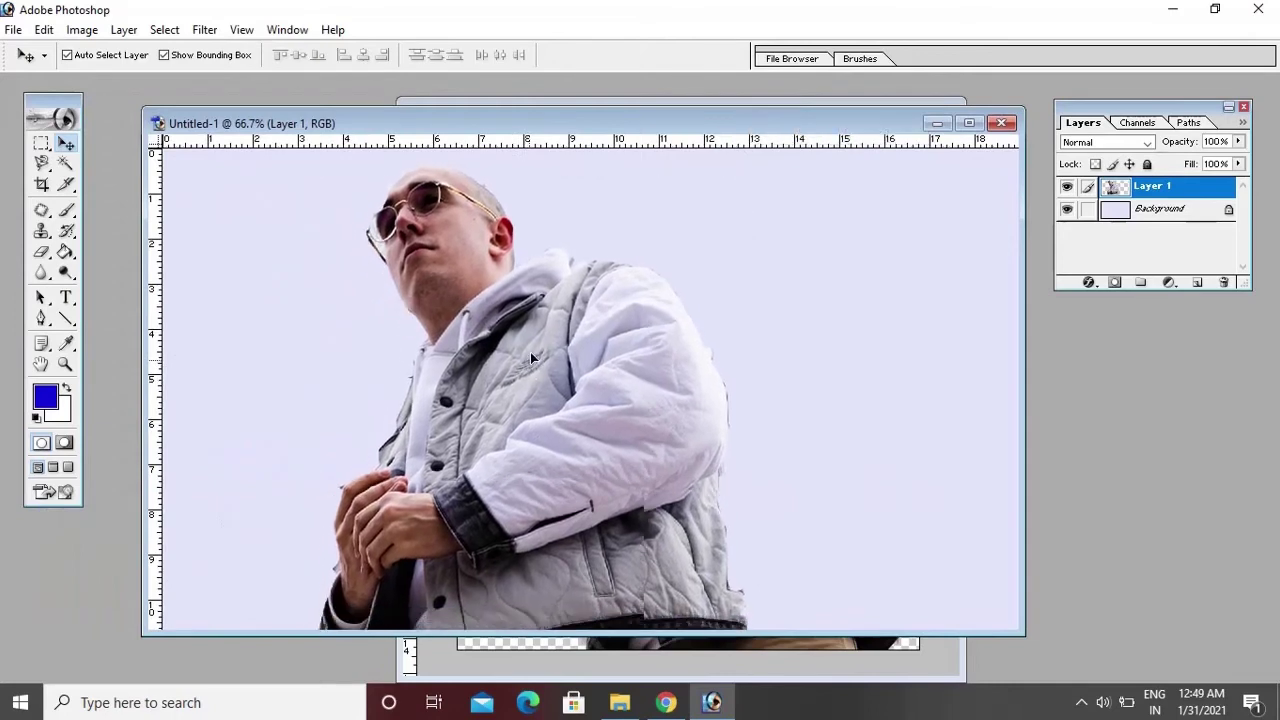
left_click_drag(321, 157, 385, 260)
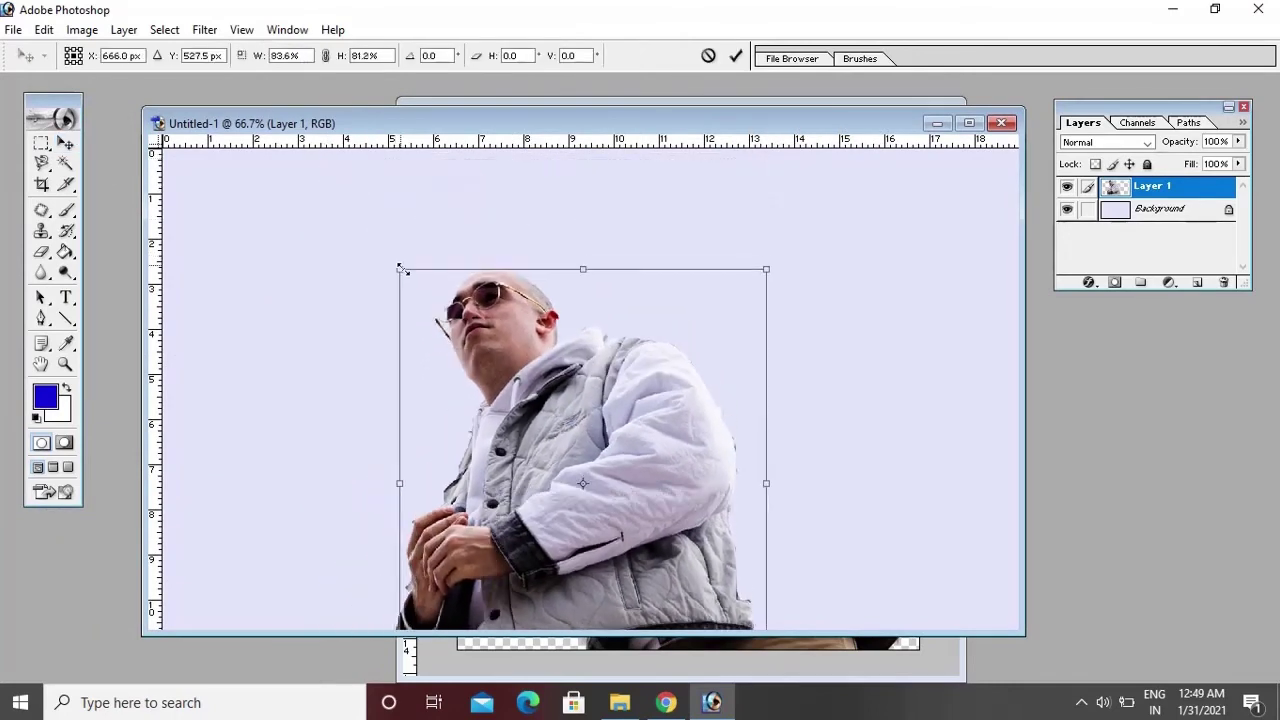
left_click_drag(559, 423, 538, 377)
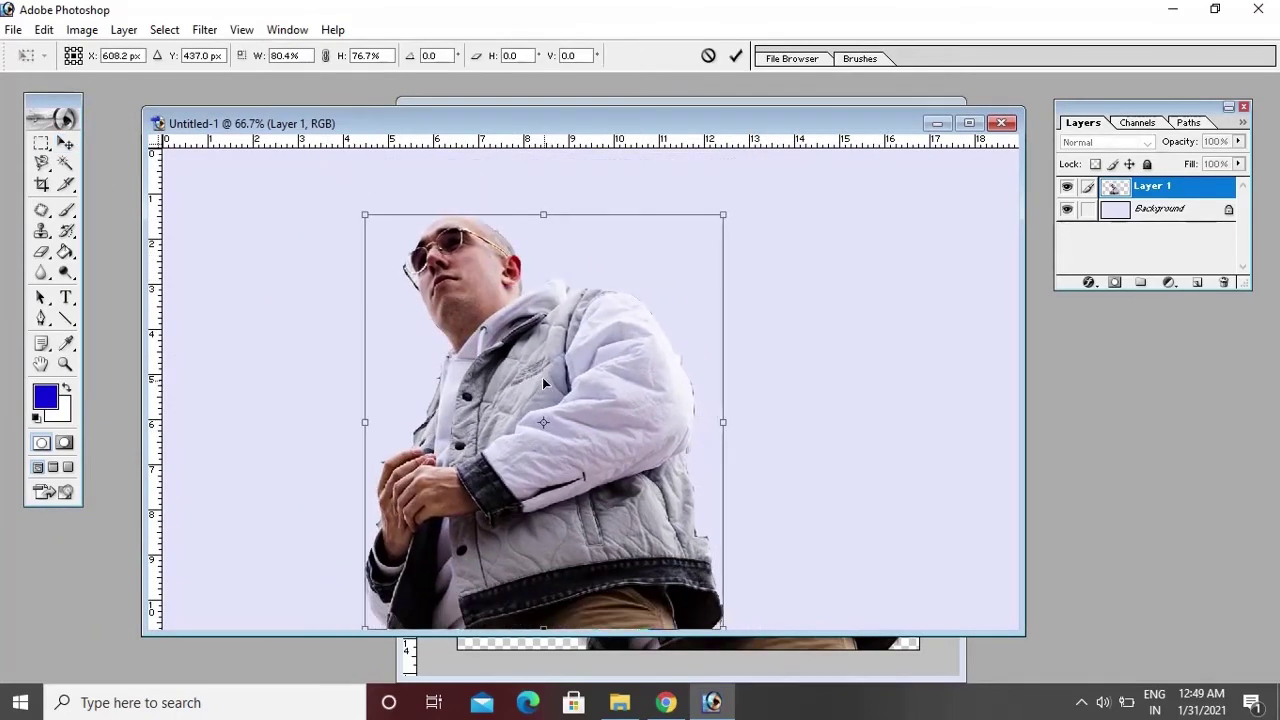
left_click_drag(728, 219, 686, 238)
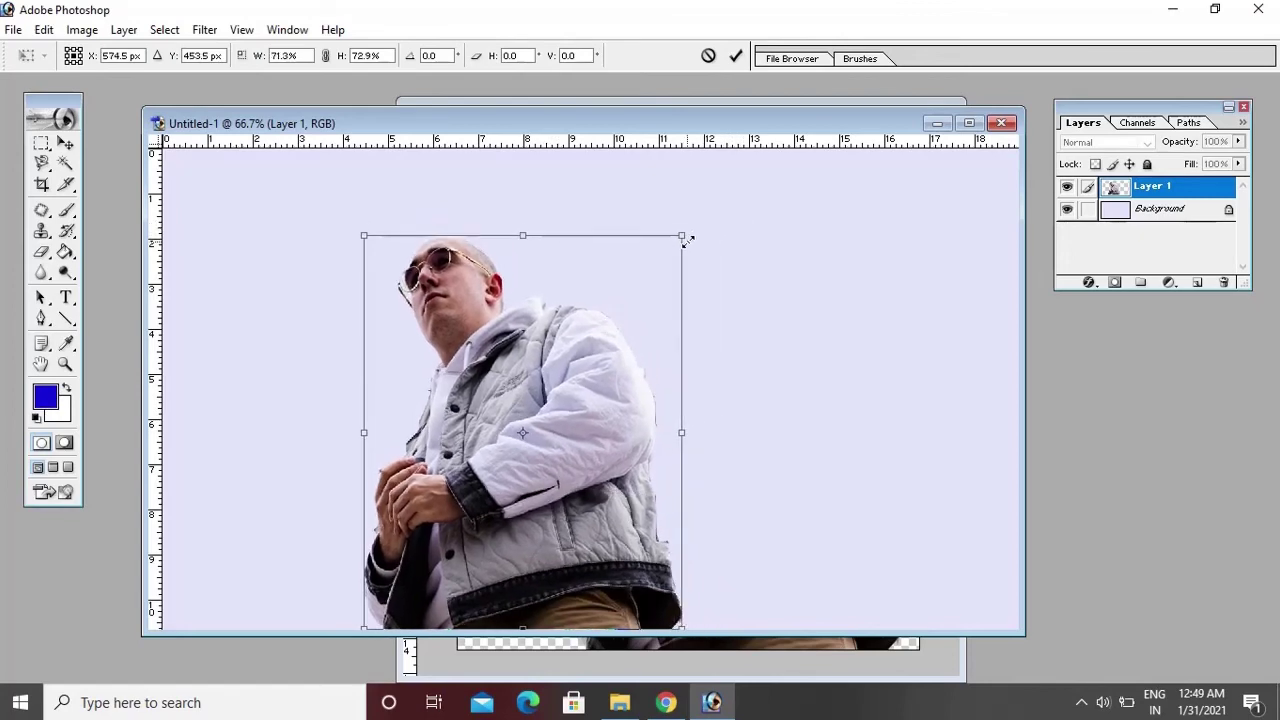
mouse_move(603, 377)
left_mouse_down()
mouse_move(602, 360)
mouse_move(598, 375)
left_mouse_up()
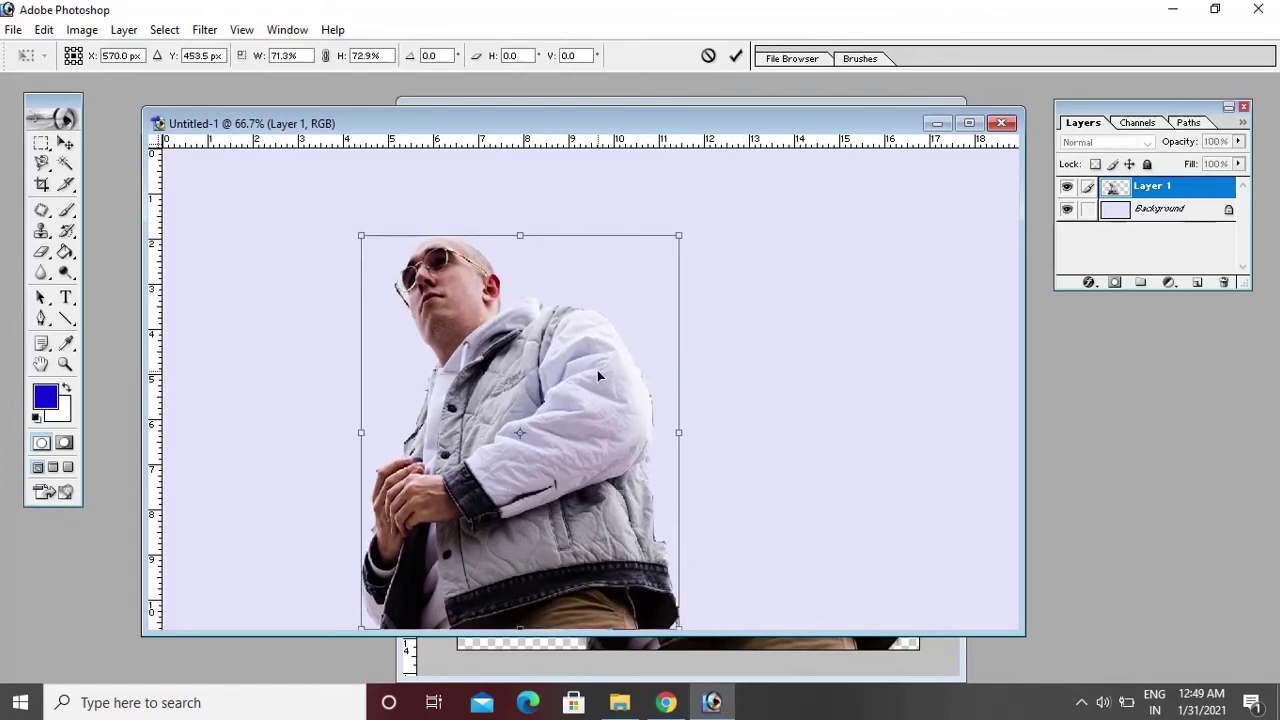
key("Return")
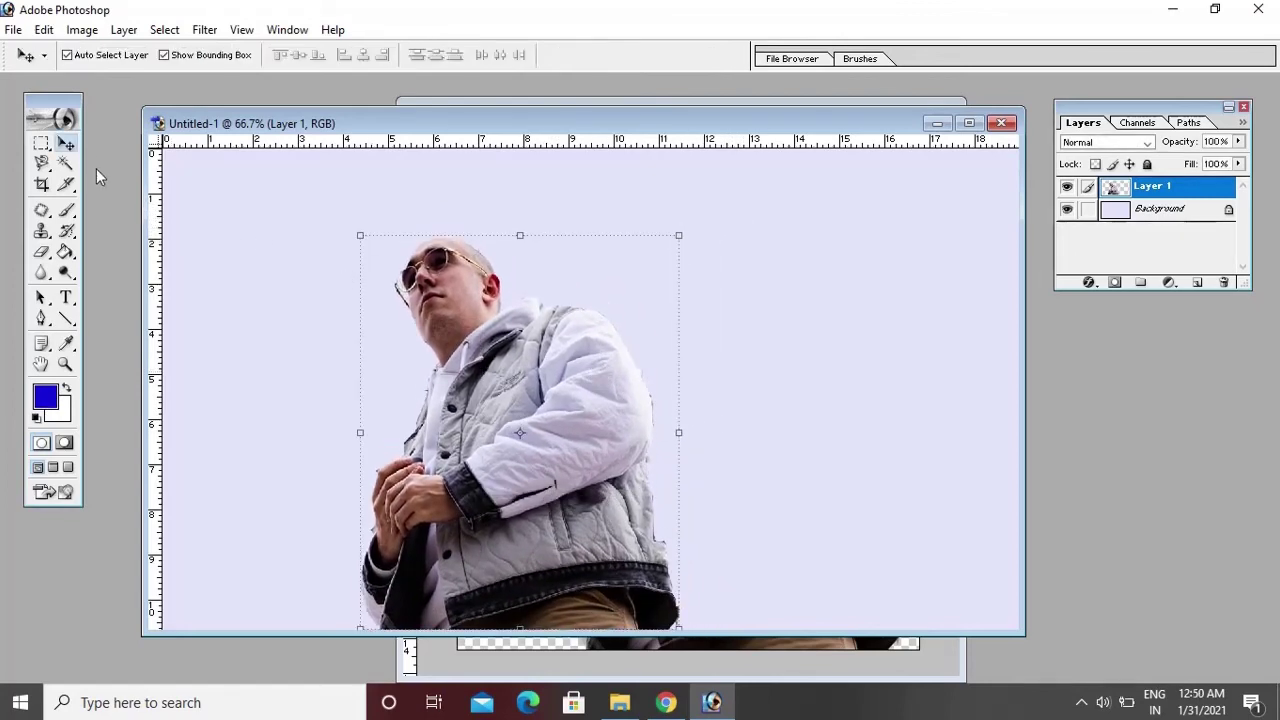
left_click(254, 202)
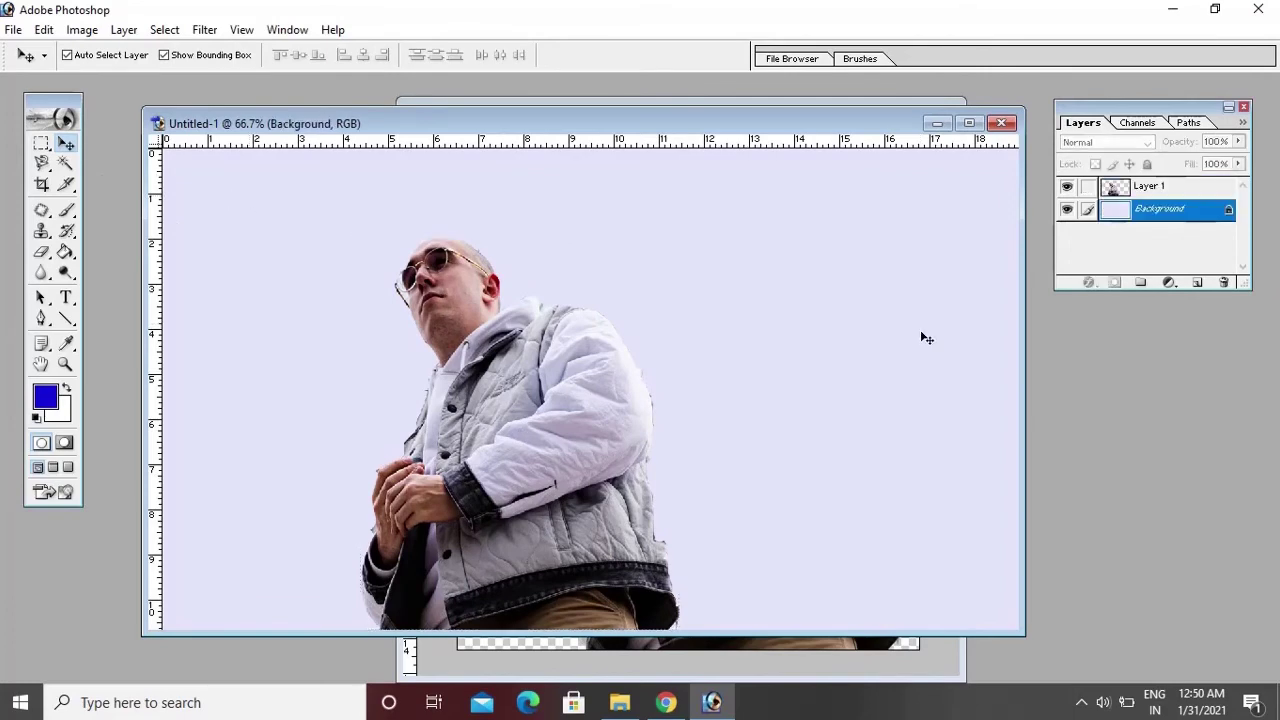
- Close Photo1.jpg without saving and resize the lavender document's window
left_click(851, 641)
left_click(941, 113)
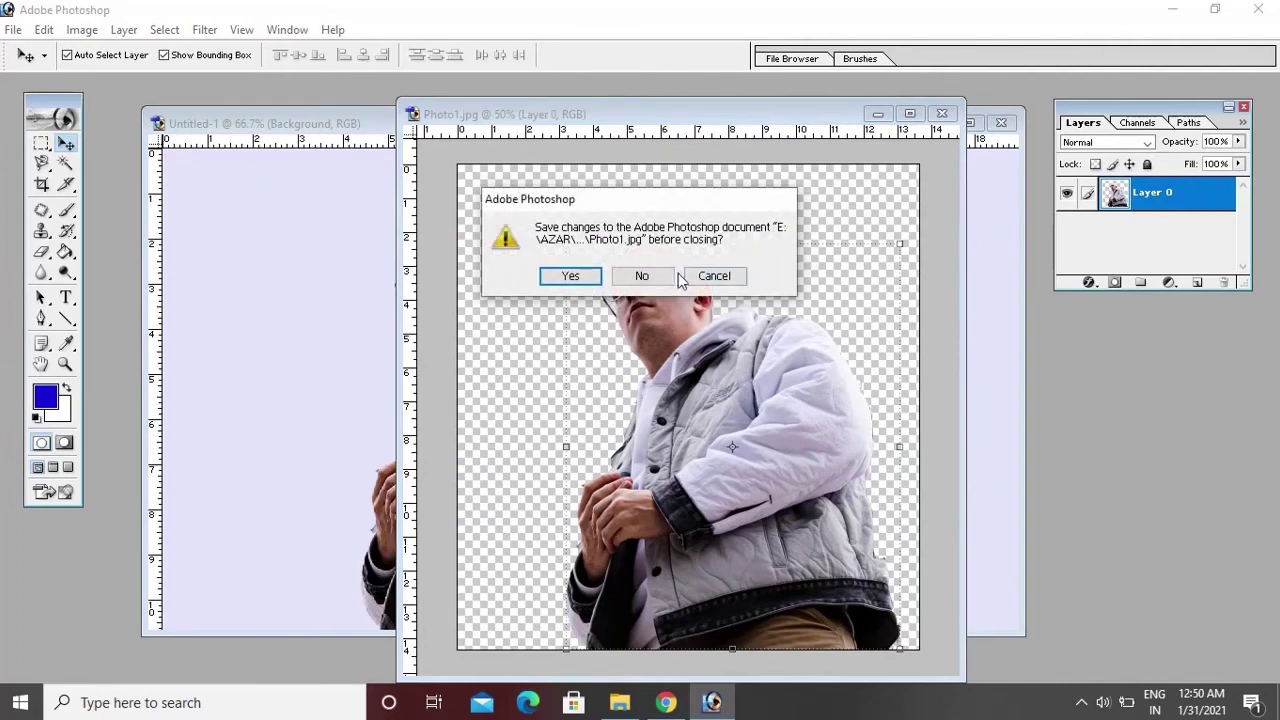
left_click(645, 276)
mouse_move(1022, 638)
left_mouse_down()
mouse_move(755, 648)
mouse_move(733, 676)
left_mouse_up()
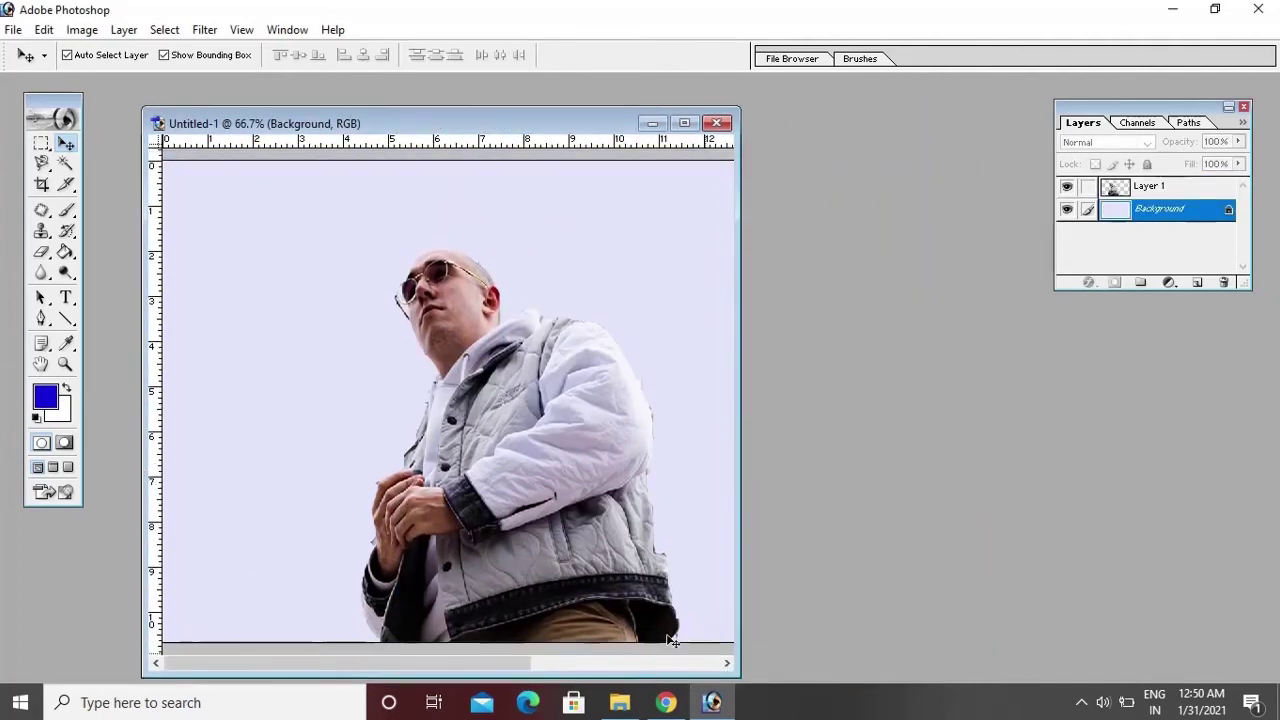
left_click_drag(736, 676, 900, 680)
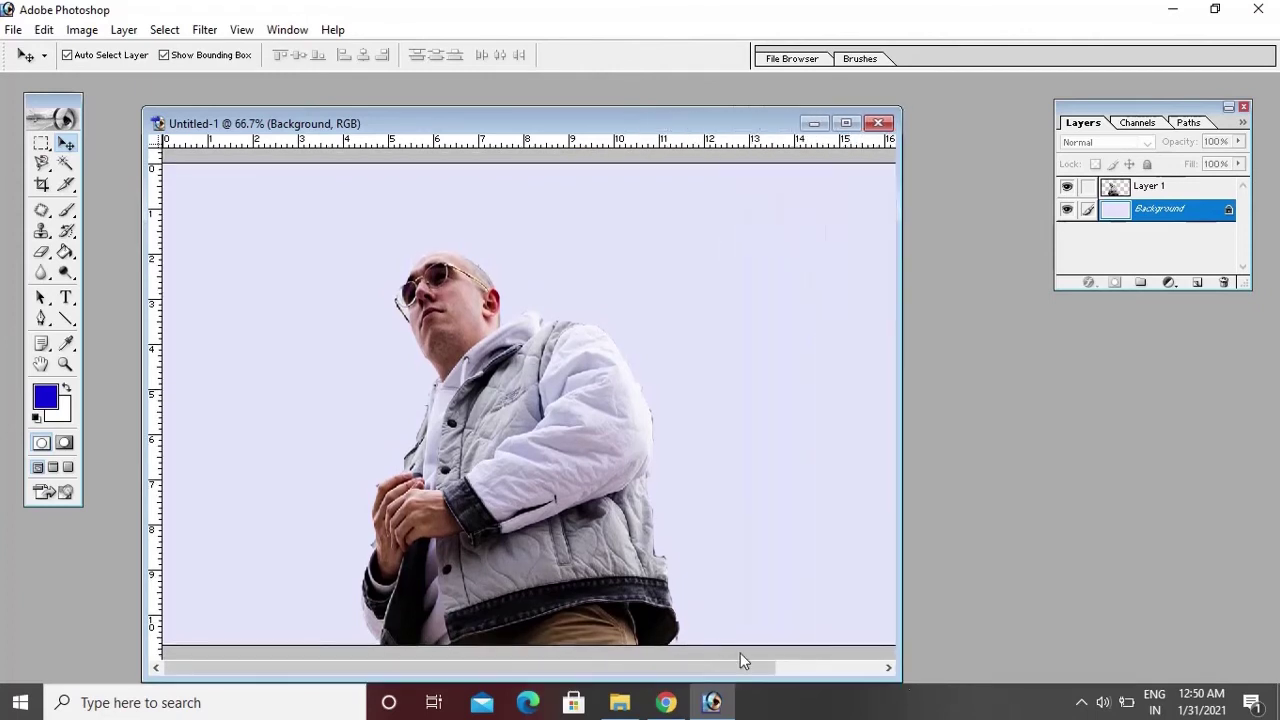
- Crop the lavender canvas tightly around the man and reposition its window
left_click(41, 184)
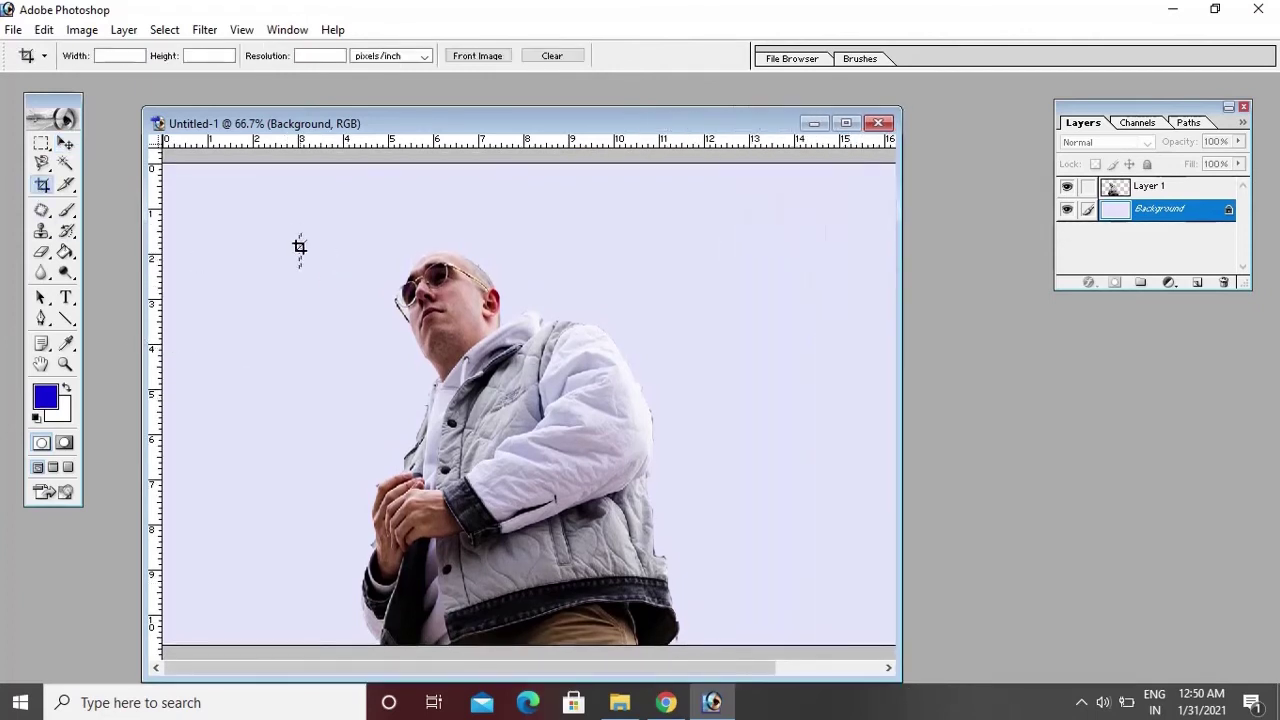
left_click_drag(299, 232, 716, 666)
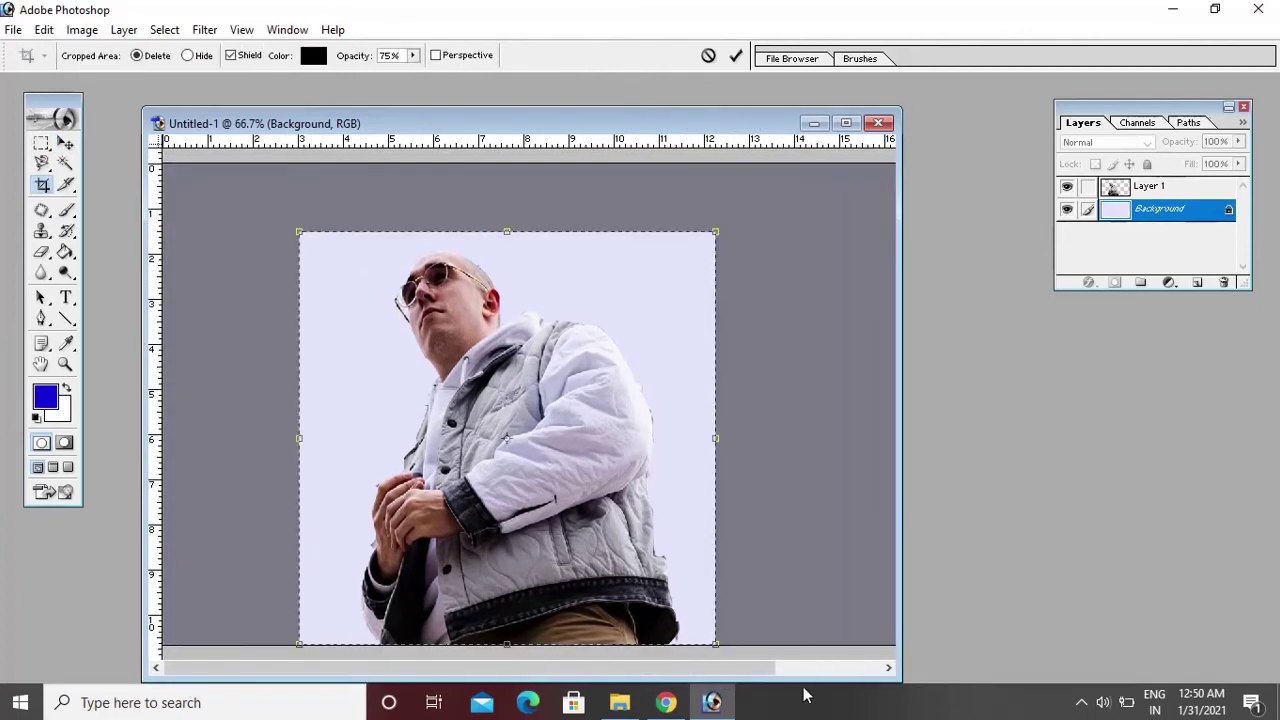
key("Return")
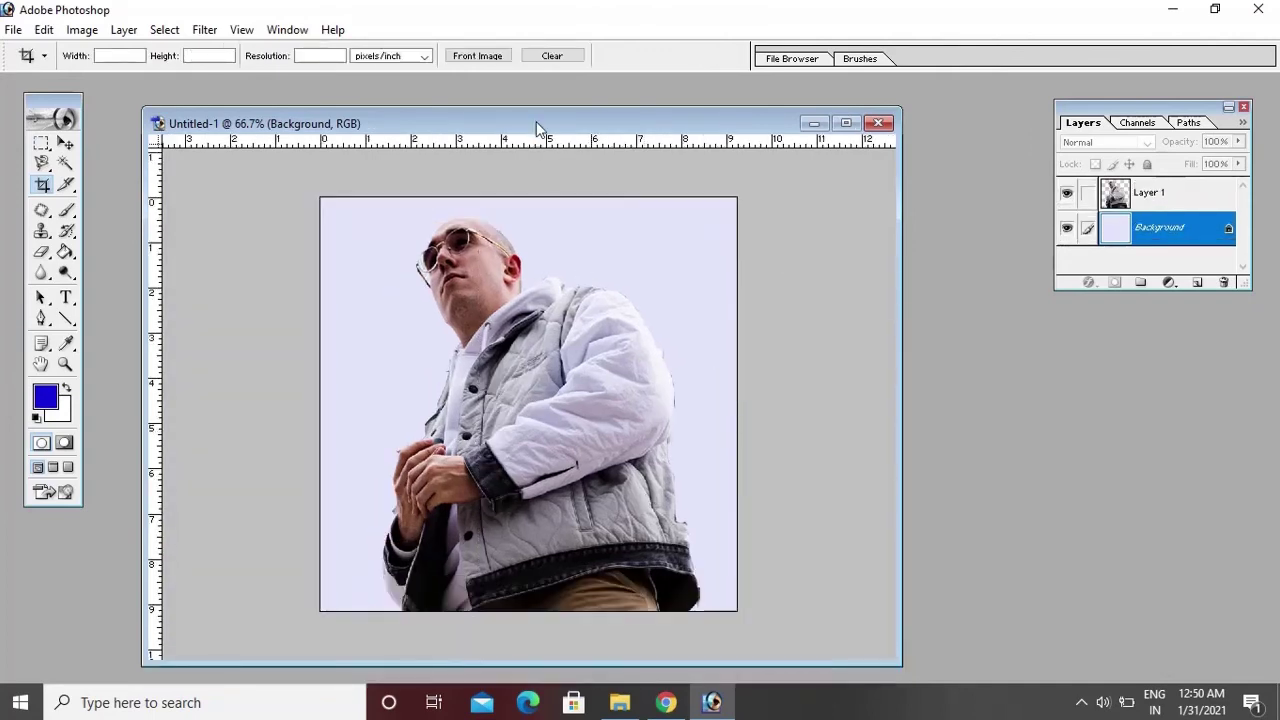
left_click_drag(536, 122, 409, 96)
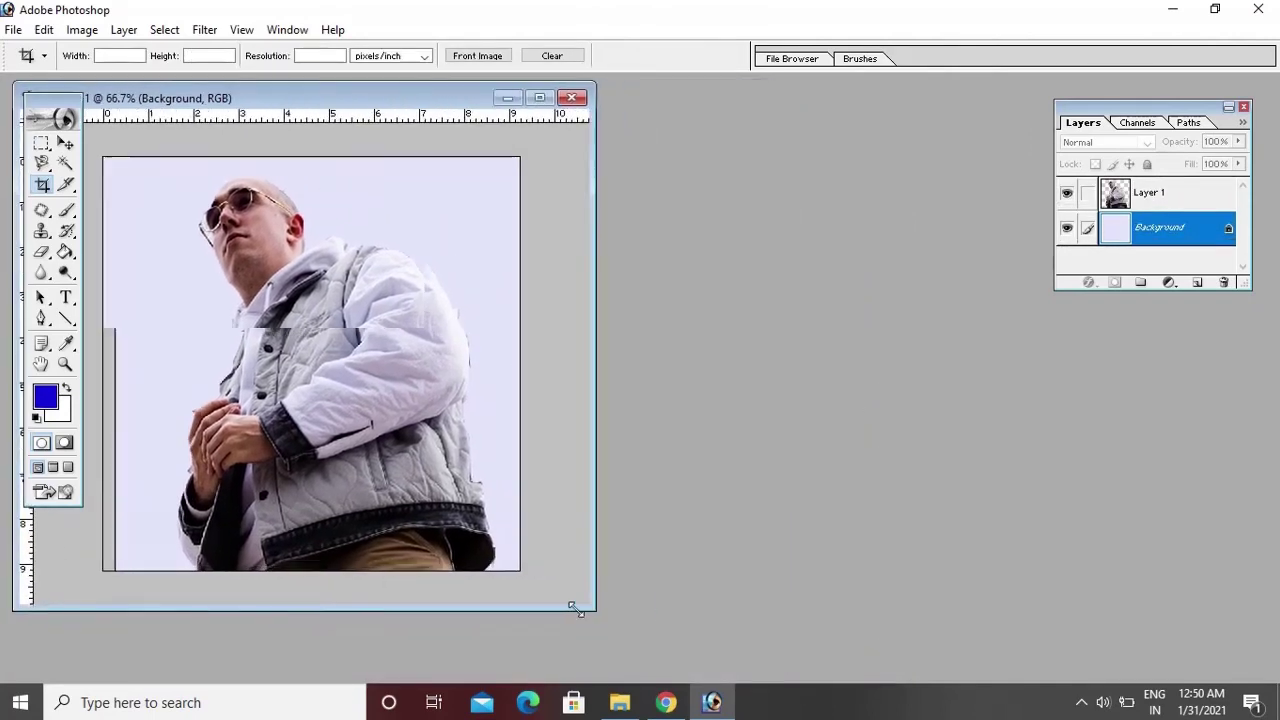
left_click_drag(773, 645, 522, 615)
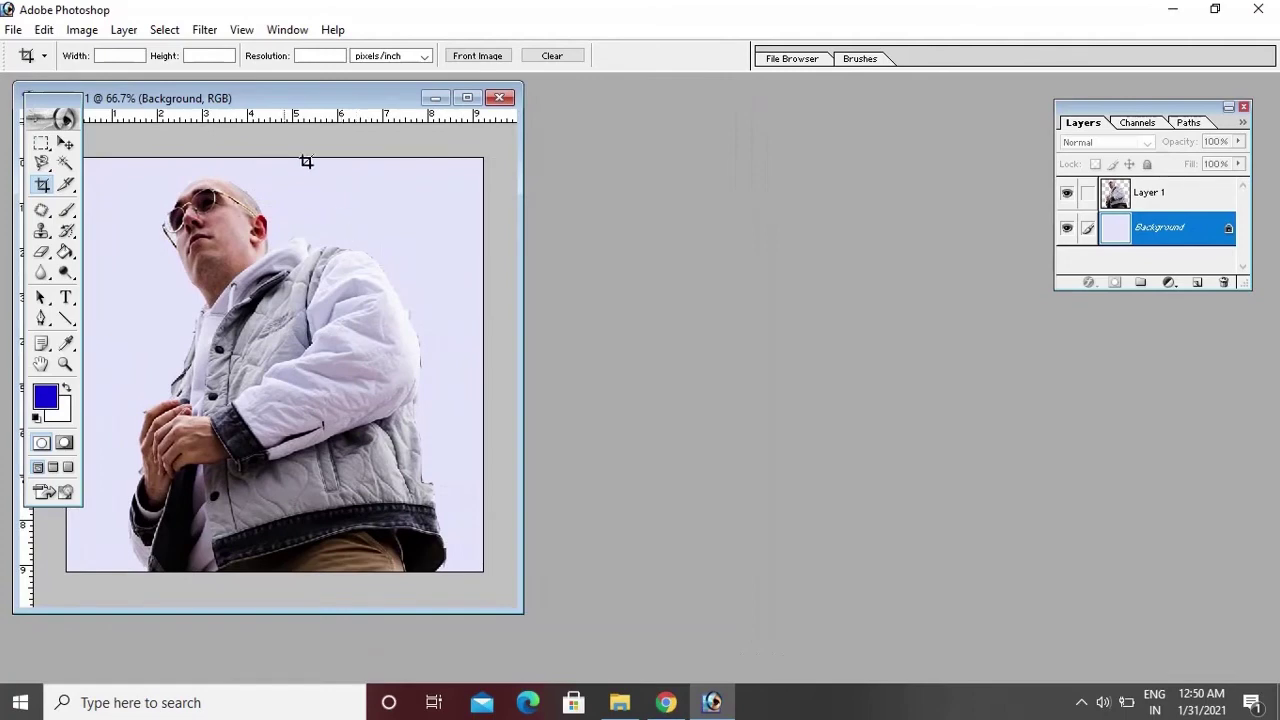
left_click_drag(273, 98, 363, 96)
- Reopen Photo1.jpg and place its window beside the lavender Untitled-1 document, keeping Untitled-1 active
double_click(1154, 628)
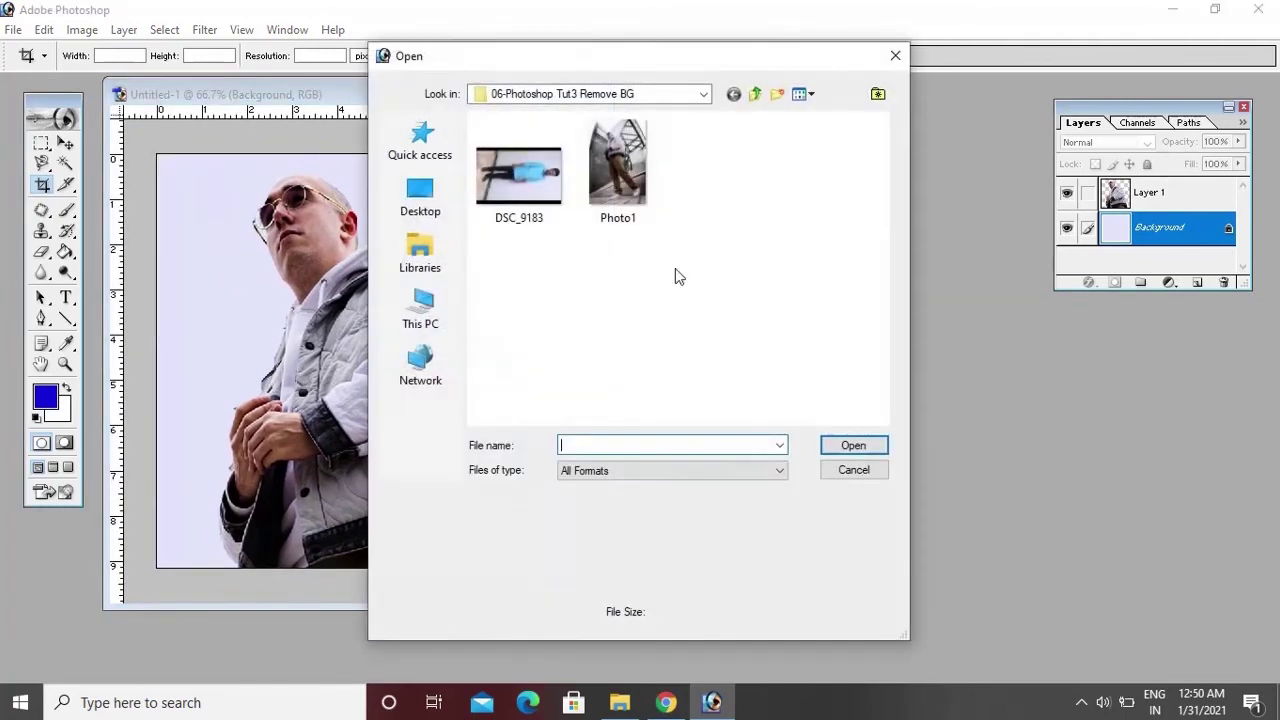
double_click(643, 152)
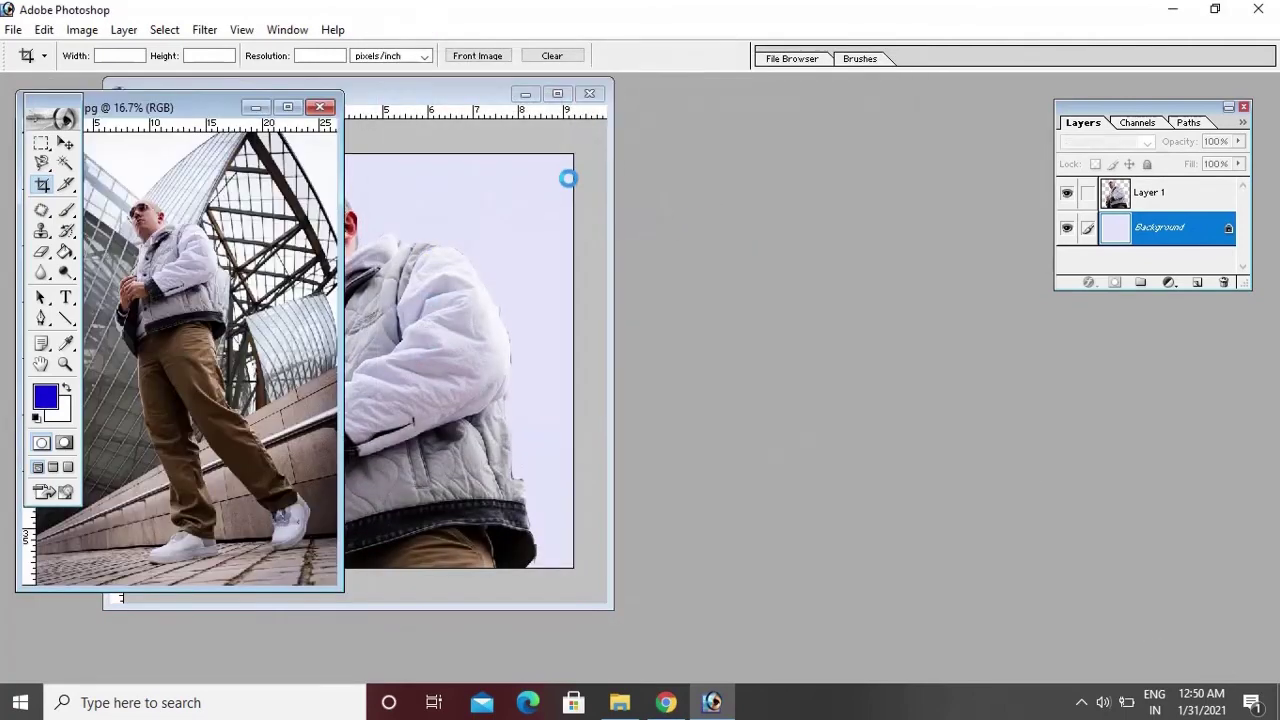
left_click_drag(216, 107, 818, 104)
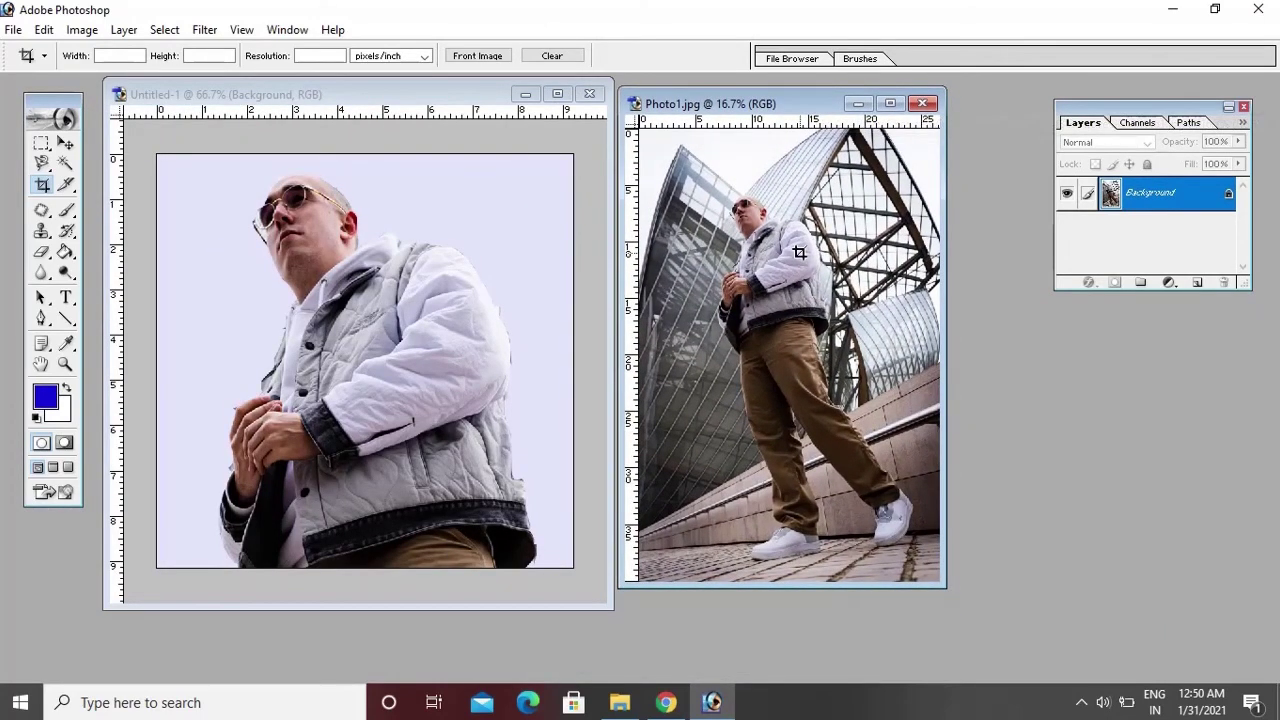
left_click(436, 100)
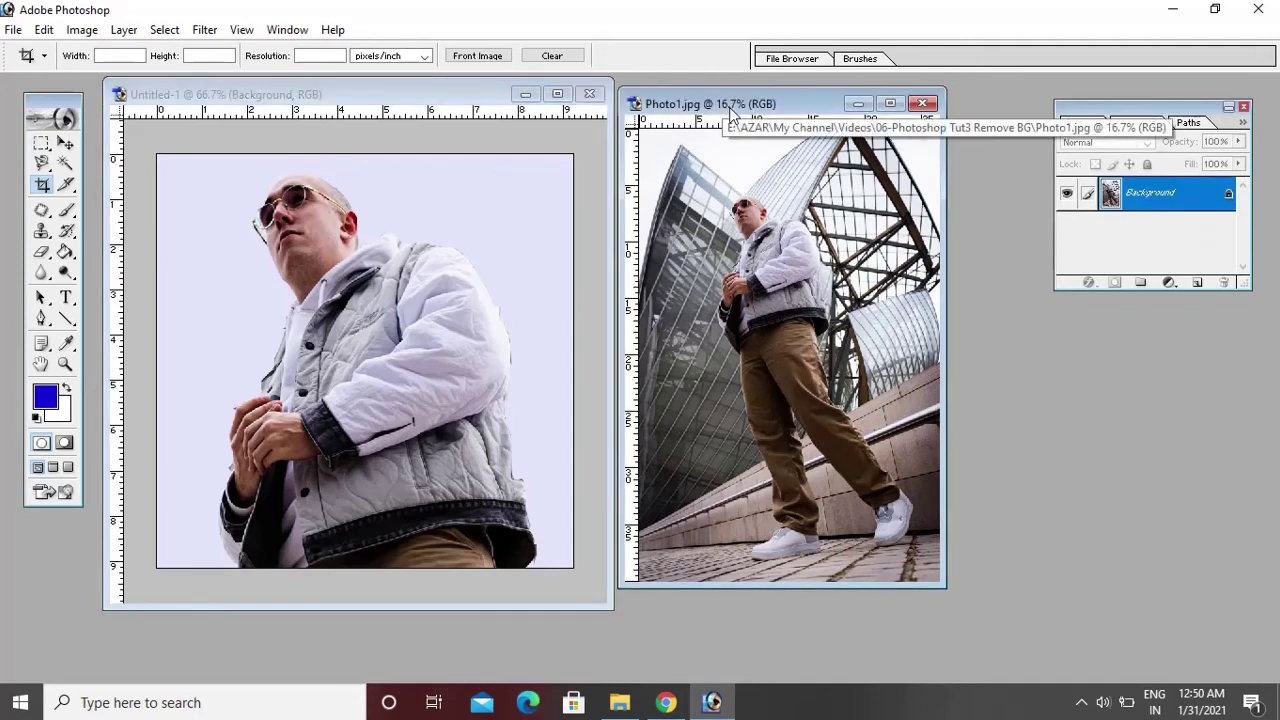